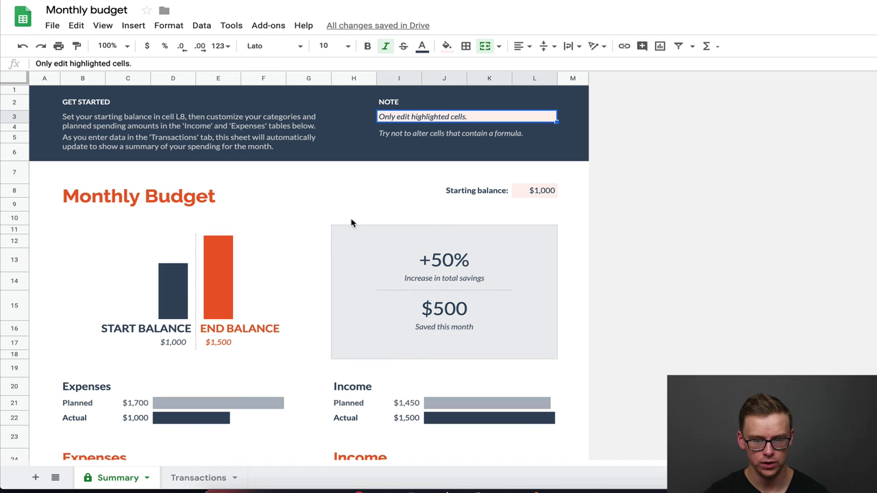
- Make a copy of the Monthly budget spreadsheet and name it "Broke Bob January 2019"
click(52, 25)
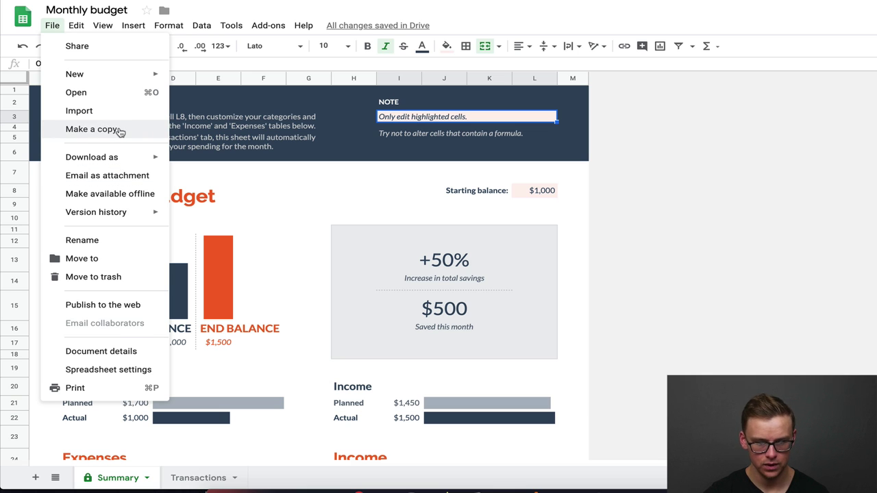
click(120, 131)
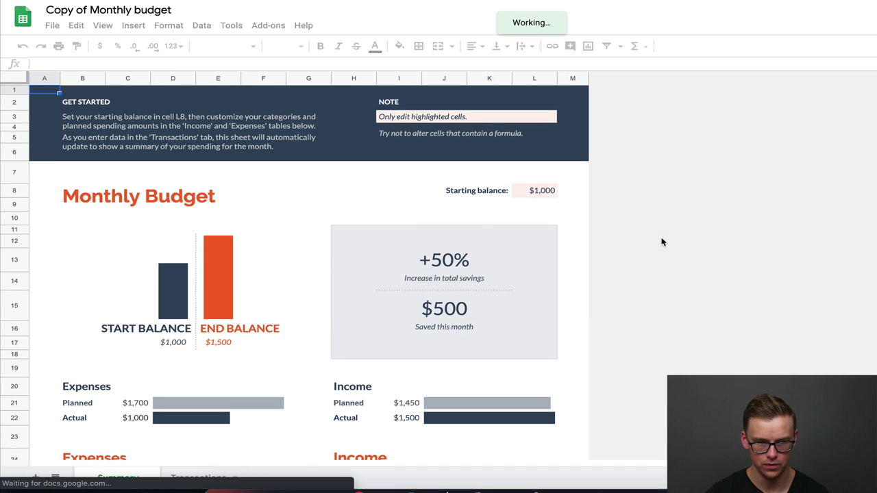
click(94, 10)
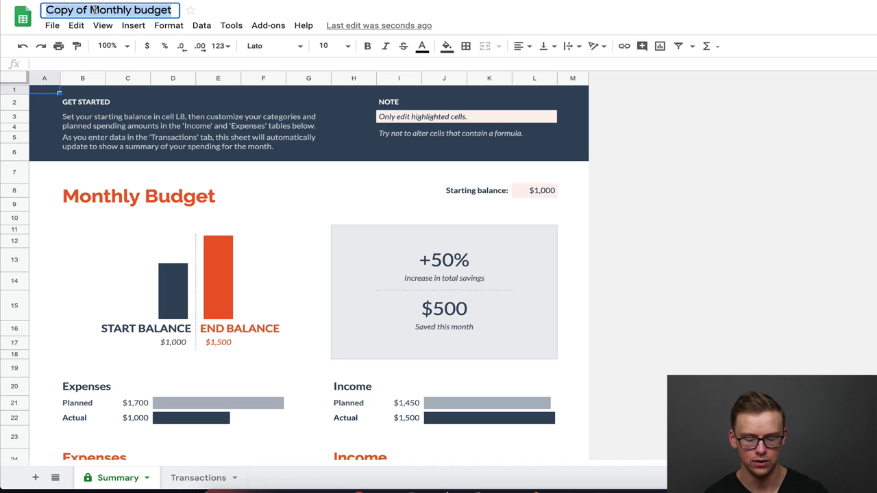
text(Broke Bov)
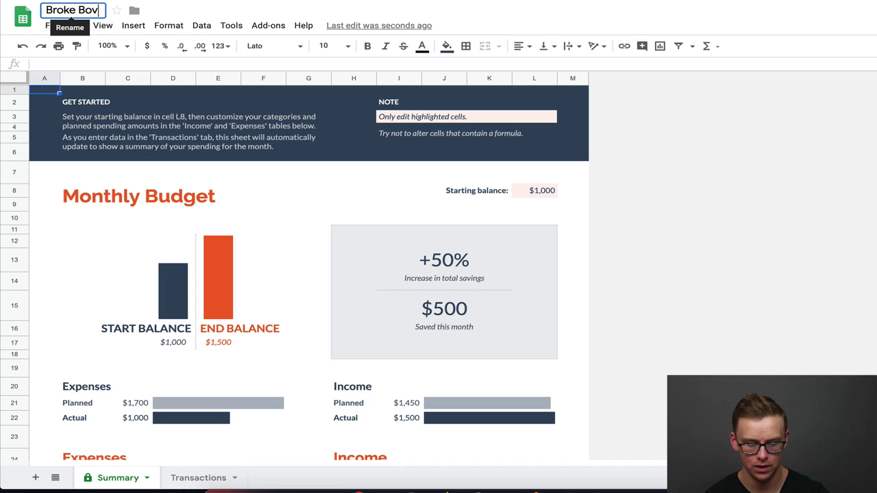
key(BackSpace)
text(b JAnu)
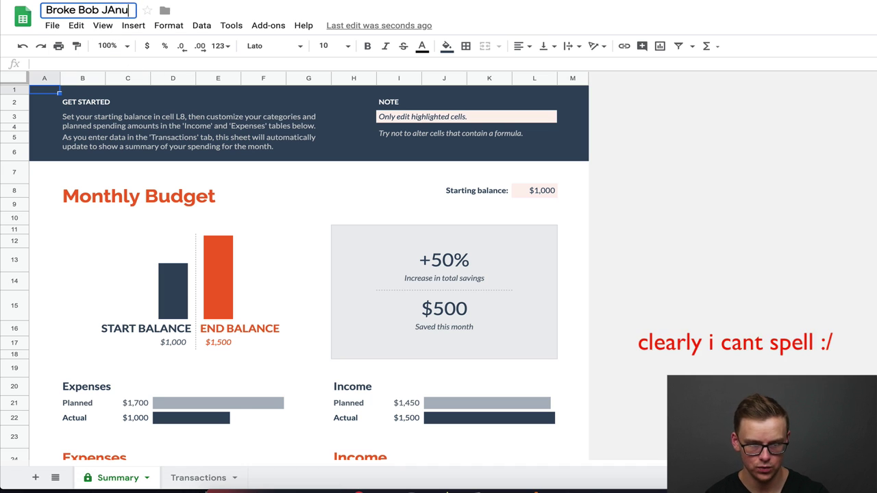
key(BackSpace)
key(BackSpace)
key(BackSpace)
text(anuray)
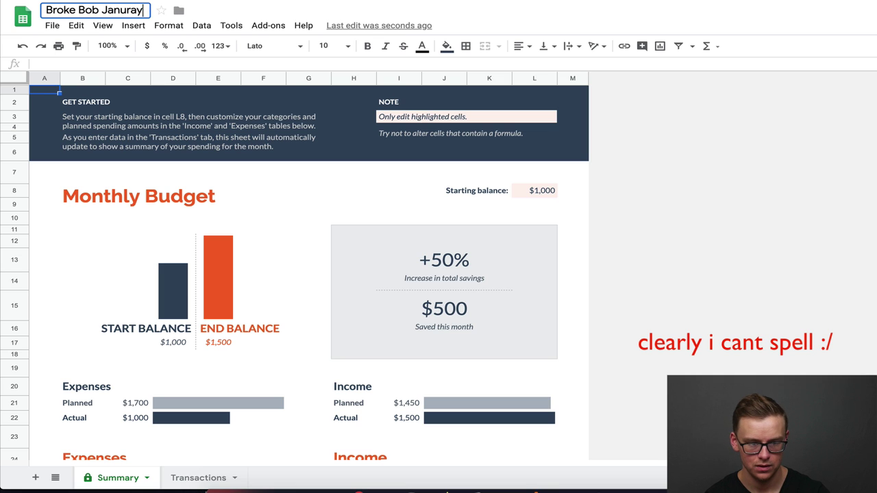
key(BackSpace)
key(BackSpace)
key(BackSpace)
text(ary 2019)
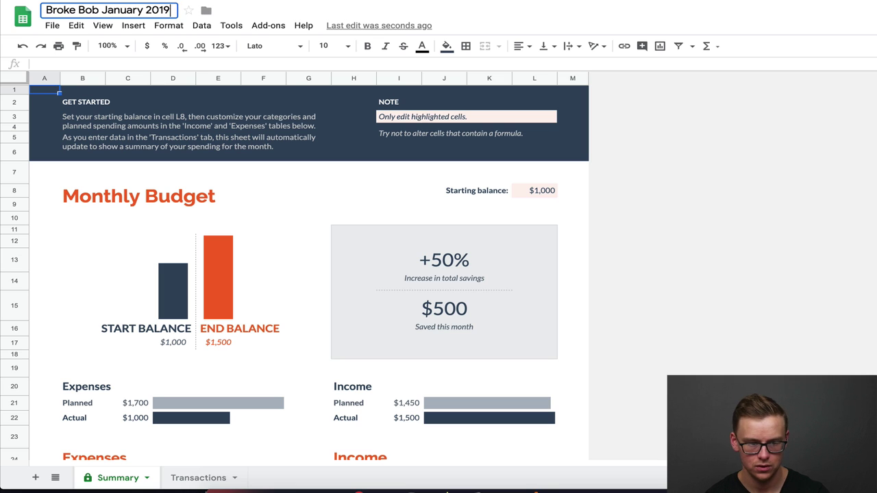
click(687, 198)
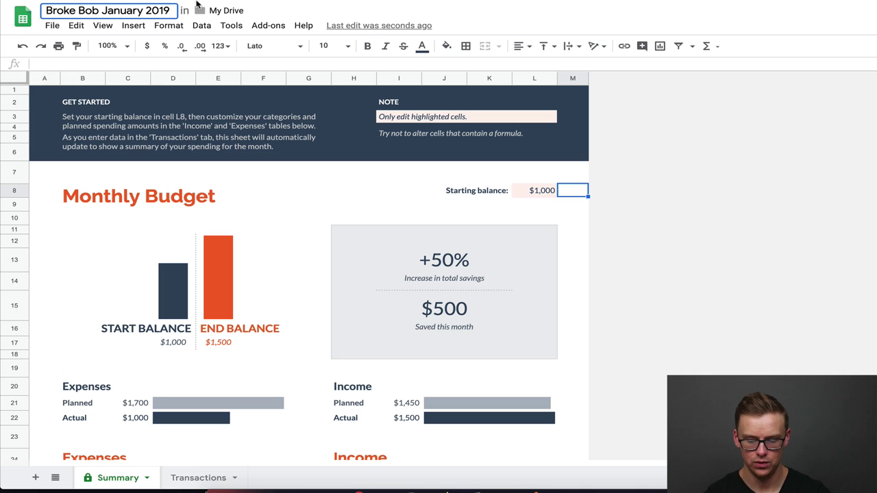
- Change the year in the spreadsheet's file name to 2020
key(BackSpace)
key(BackSpace)
text(20)
click(703, 183)
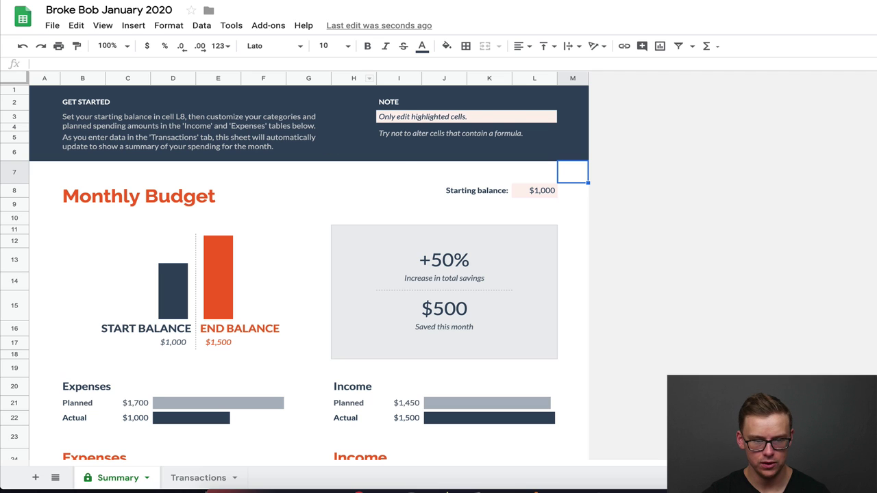
- Replace the "Monthly Budget" heading on the Summary sheet with "Broke Bob 1/2020"
click(152, 198)
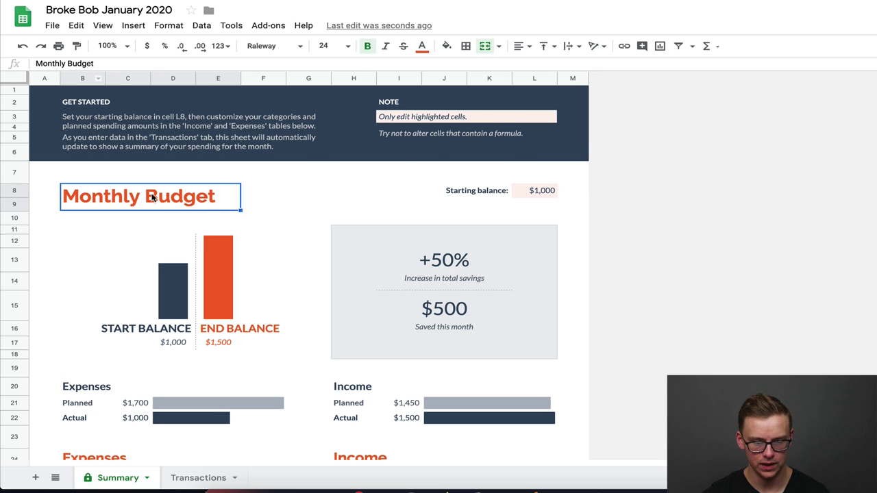
triple_click(150, 195)
text(Broke Bob)
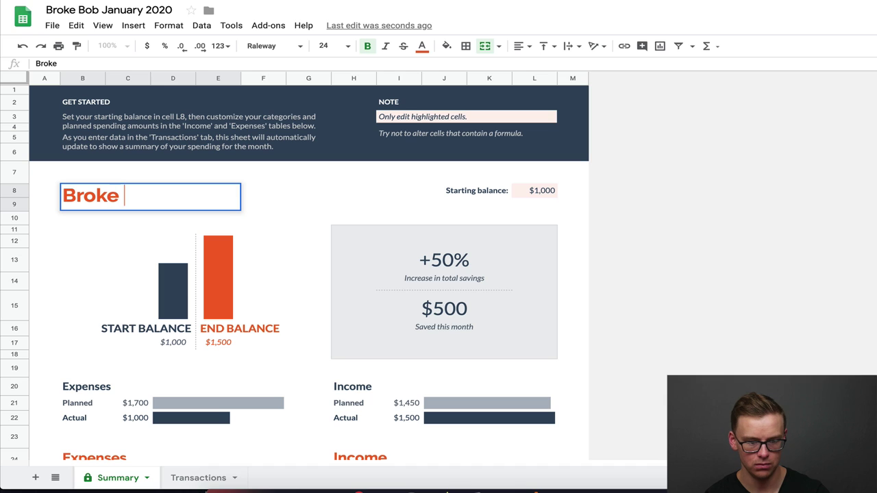
key(BackSpace)
text(b )
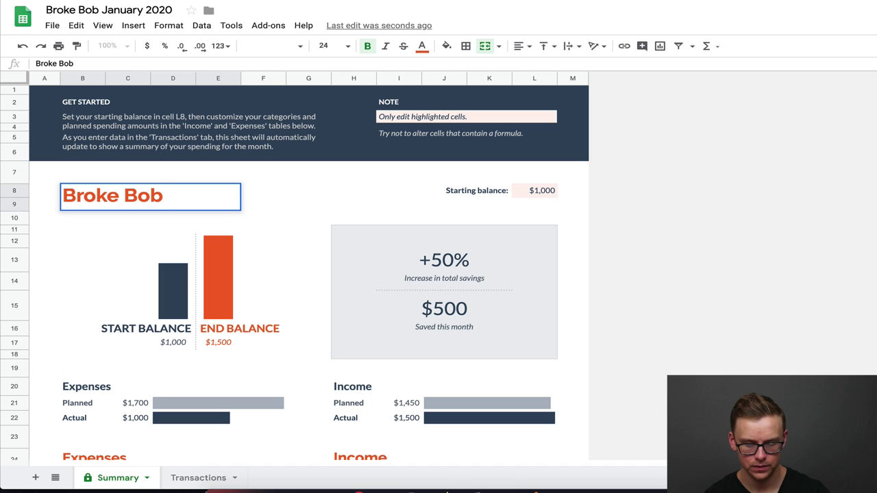
text(1/2020)
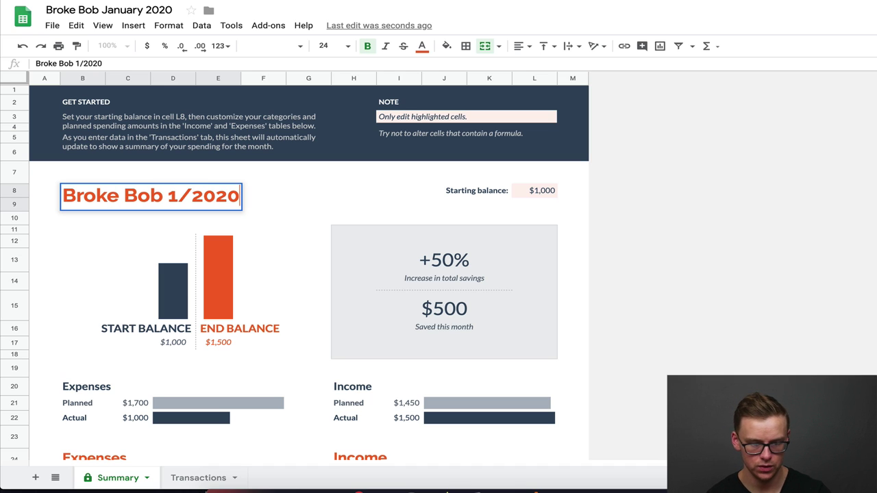
click(738, 282)
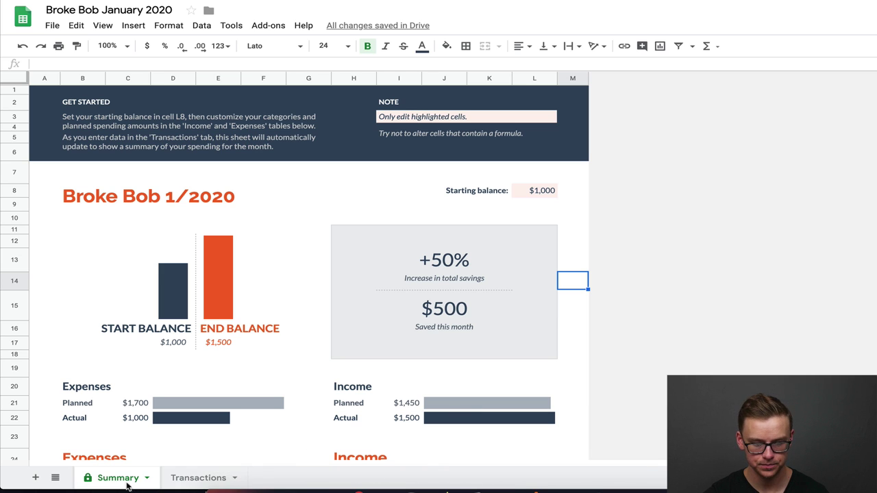
- Examine the Transactions sheet and the planned and actual amounts in the Summary sheet's Expenses table
click(204, 477)
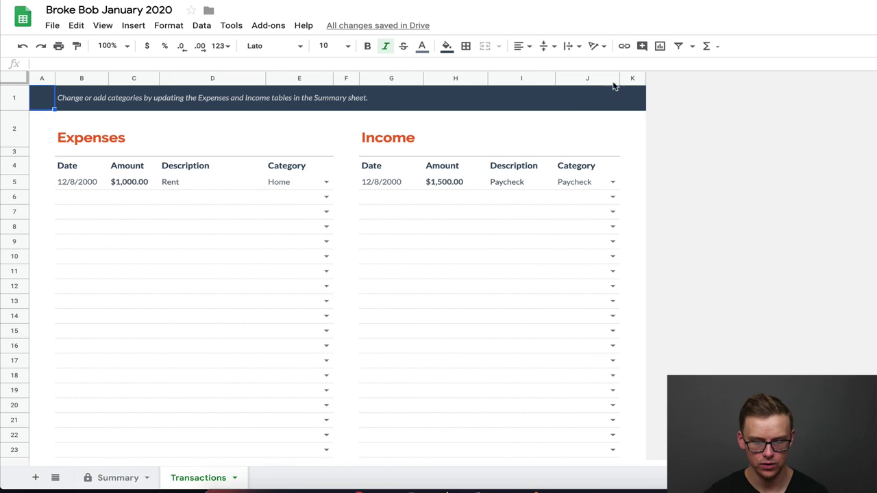
click(118, 479)
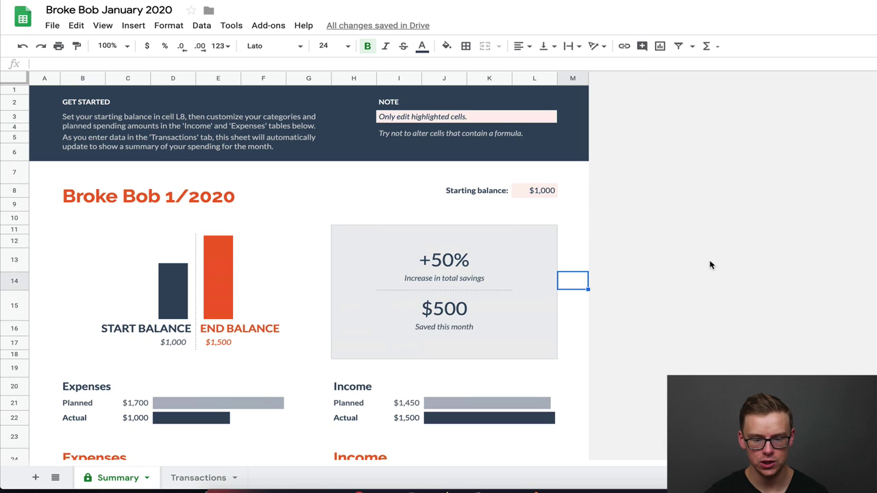
scroll(711, 265, down, 3)
scroll(709, 261, down, 1)
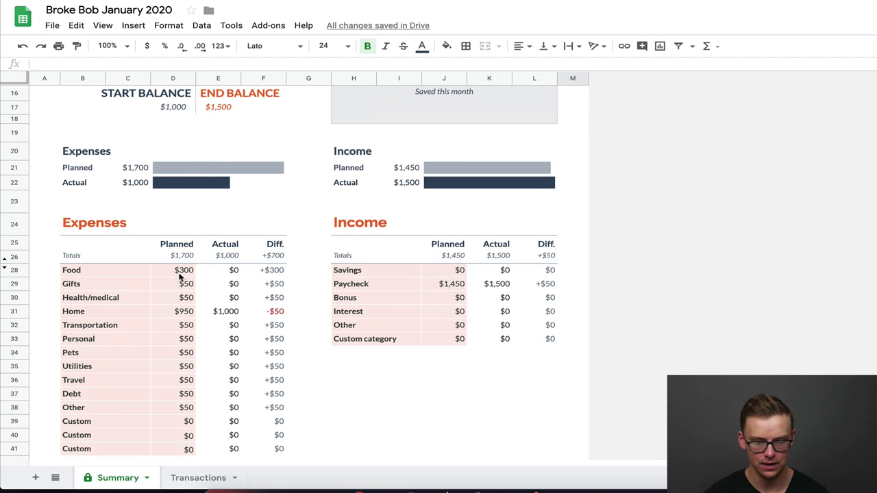
scroll(180, 276, down, 1)
click(163, 213)
click(169, 231)
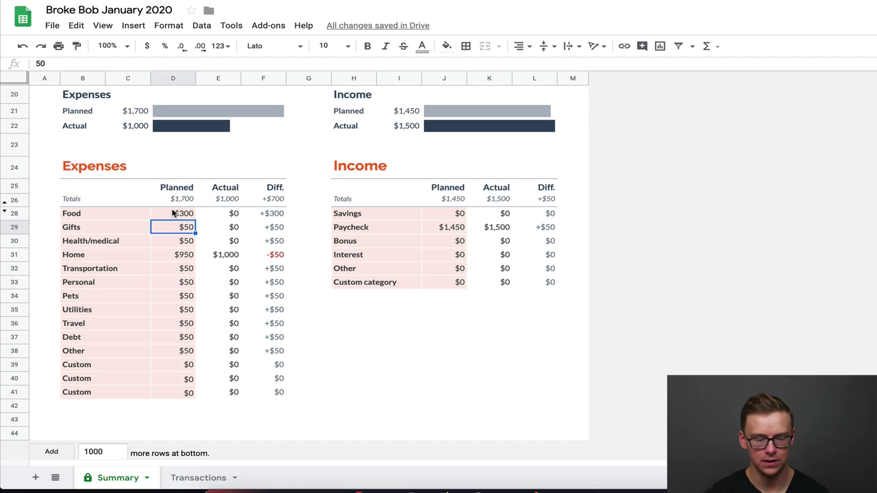
click(176, 243)
click(177, 255)
click(215, 215)
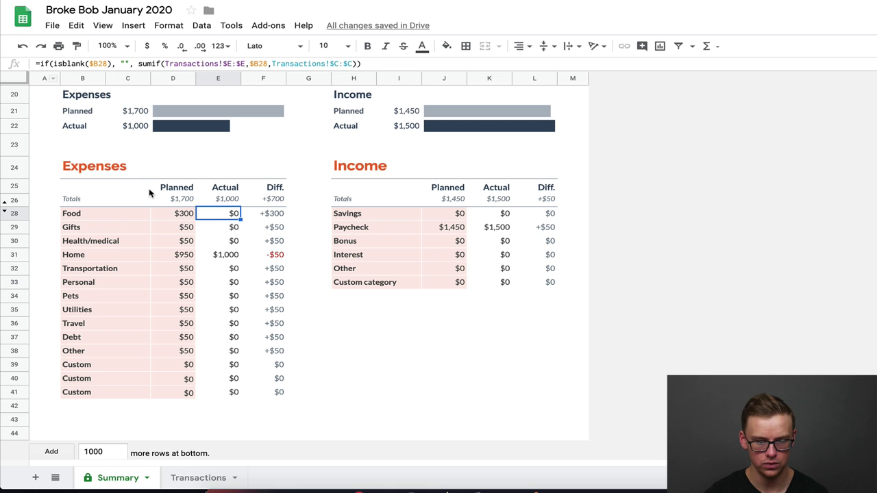
click(183, 216)
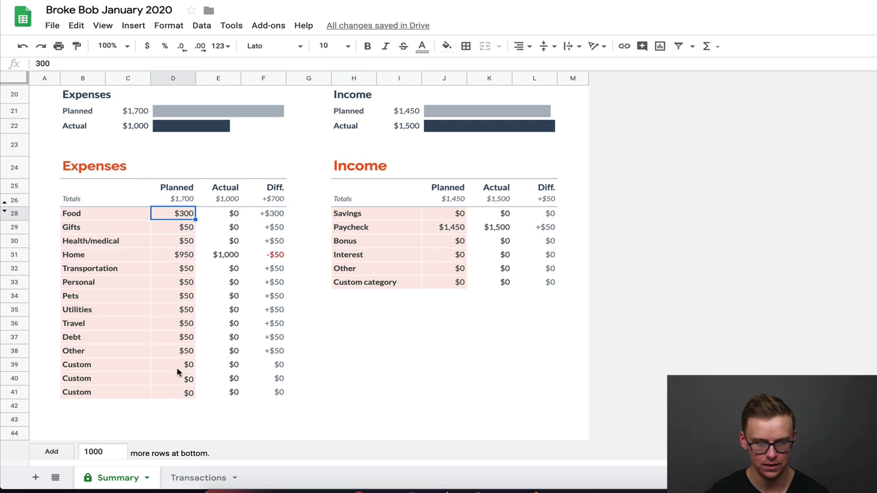
click(206, 478)
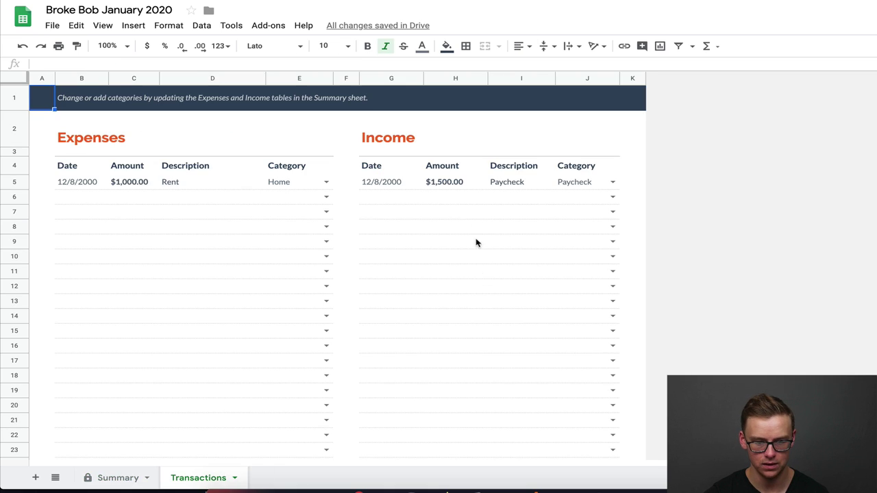
key(alt+Up)
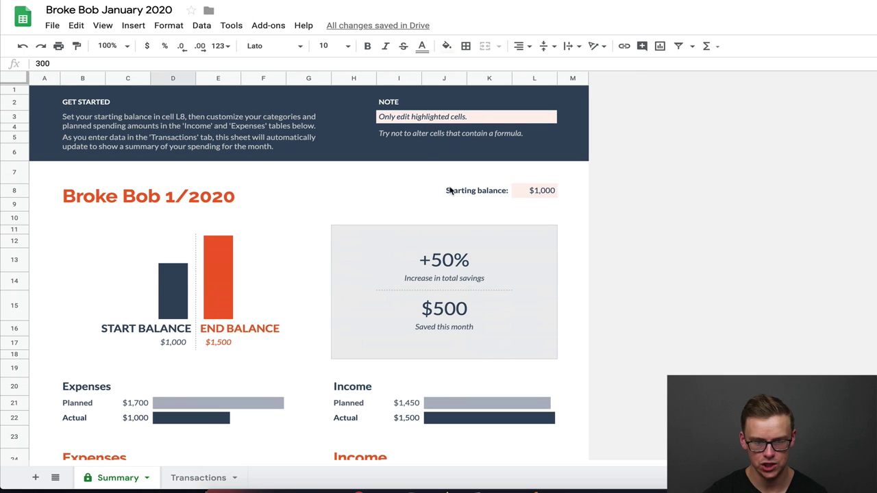
- Set the starting balance on the Summary sheet to 2000
scroll(598, 196, down, 1)
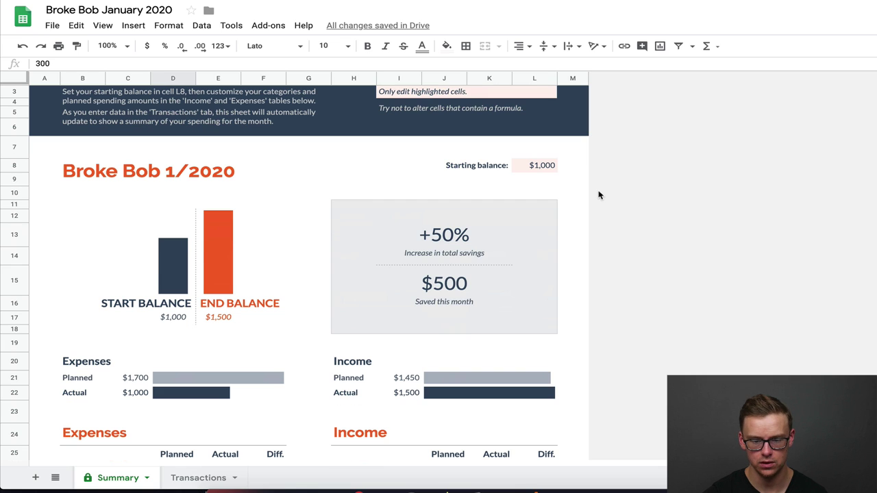
click(534, 165)
text(2000)
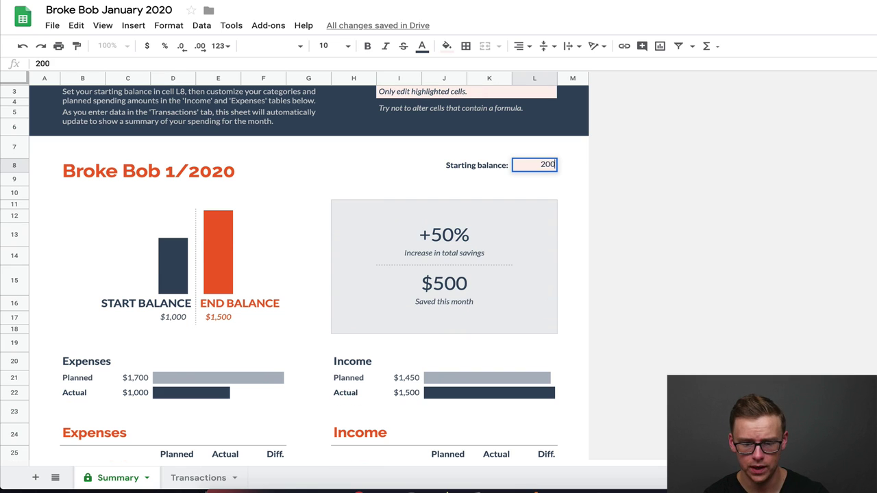
click(503, 183)
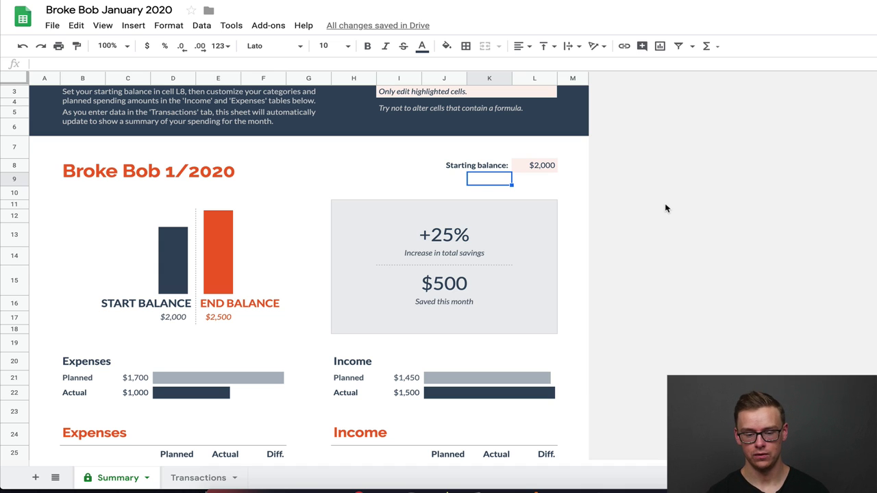
- Set the starting balance back to 1000
double_click(544, 164)
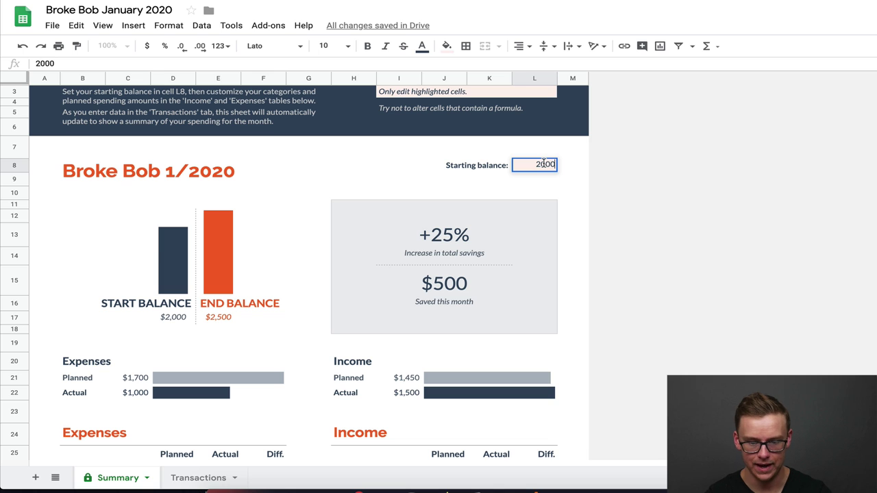
double_click(544, 163)
key(BackSpace)
text(1000)
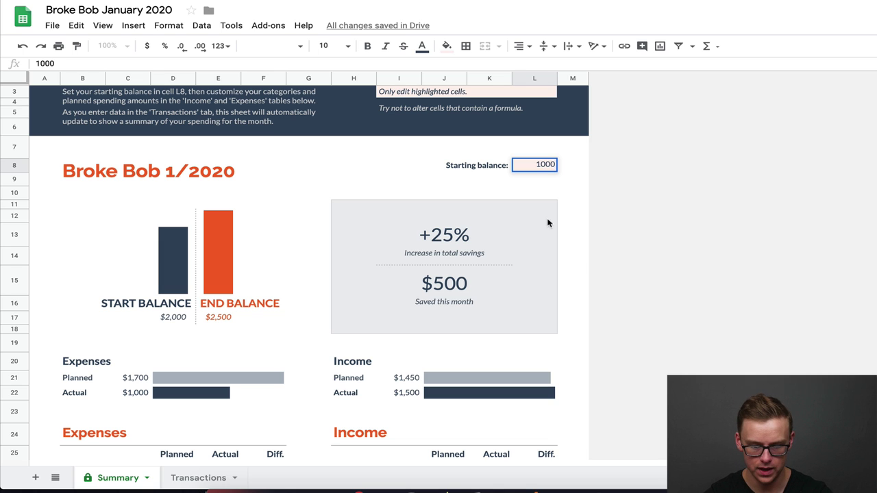
click(576, 236)
- Examine the start and end balances and the formula behind the amount saved this month
scroll(648, 235, down, 1)
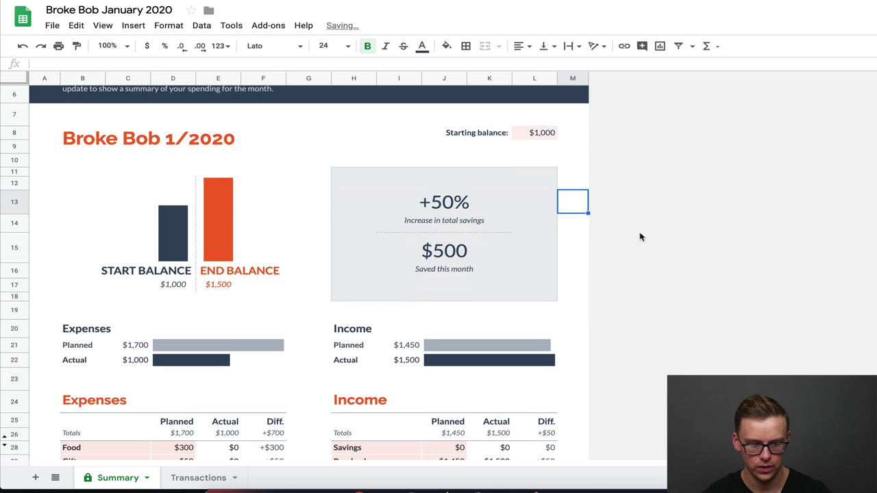
scroll(640, 237, down, 1)
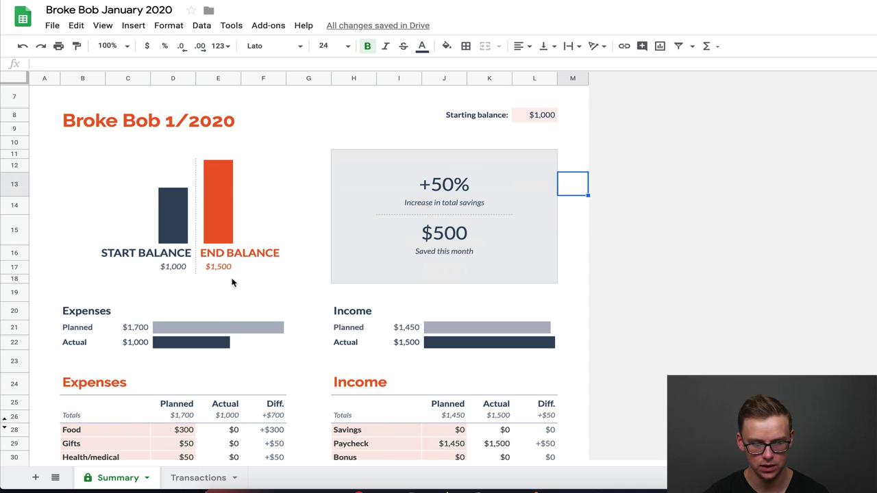
click(441, 238)
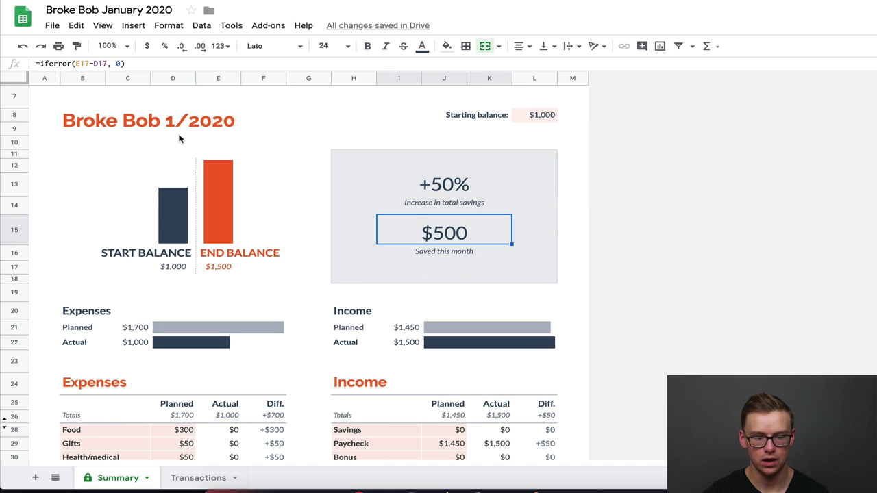
- View the available locales in the spreadsheet settings and close the settings without saving
click(52, 26)
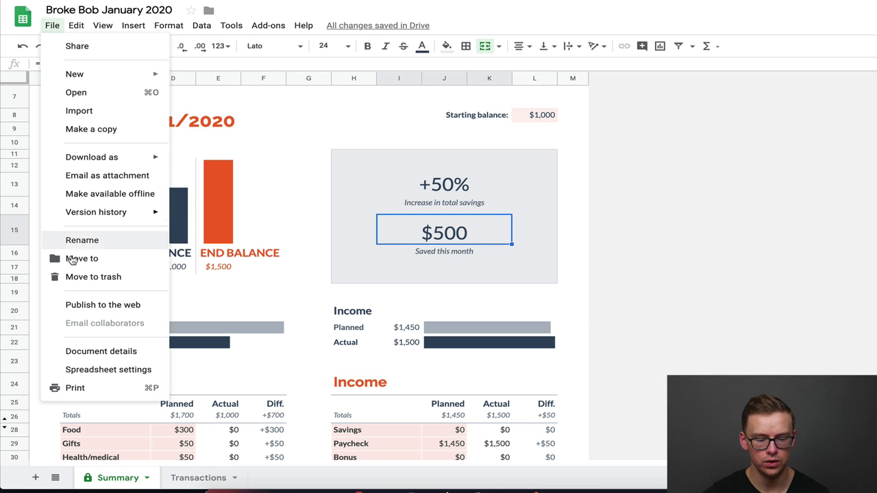
click(104, 371)
click(373, 214)
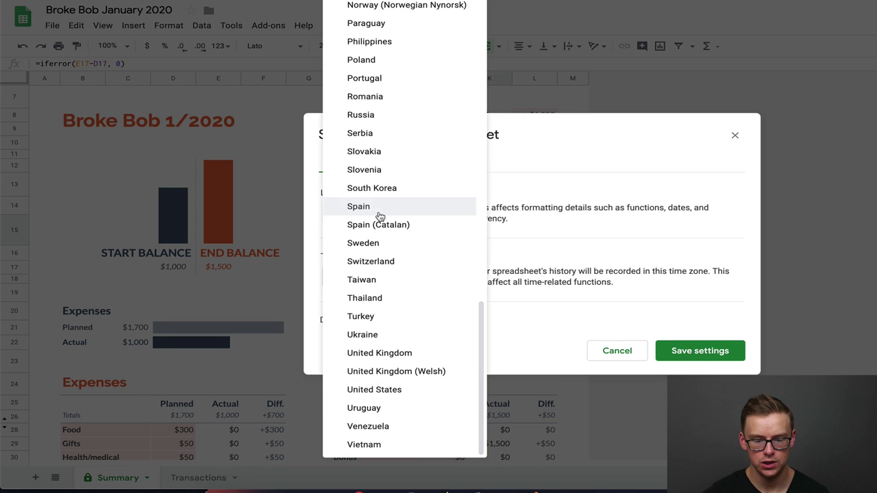
click(624, 152)
click(734, 135)
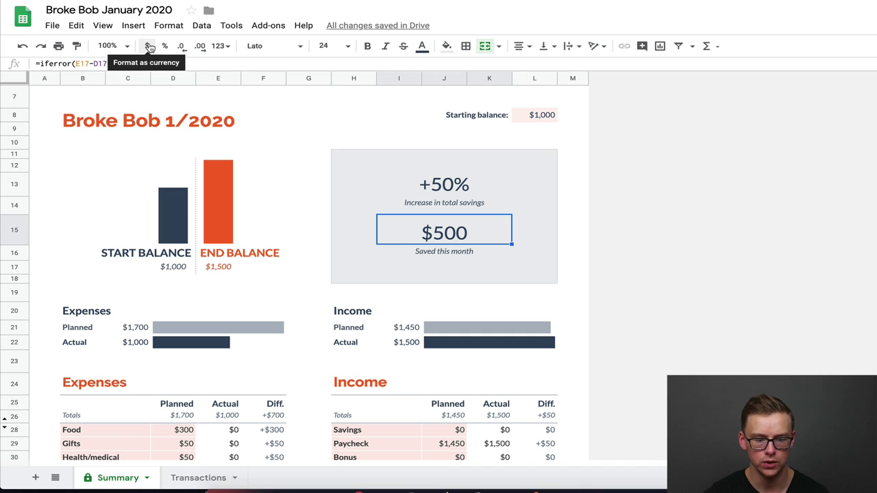
click(11, 82)
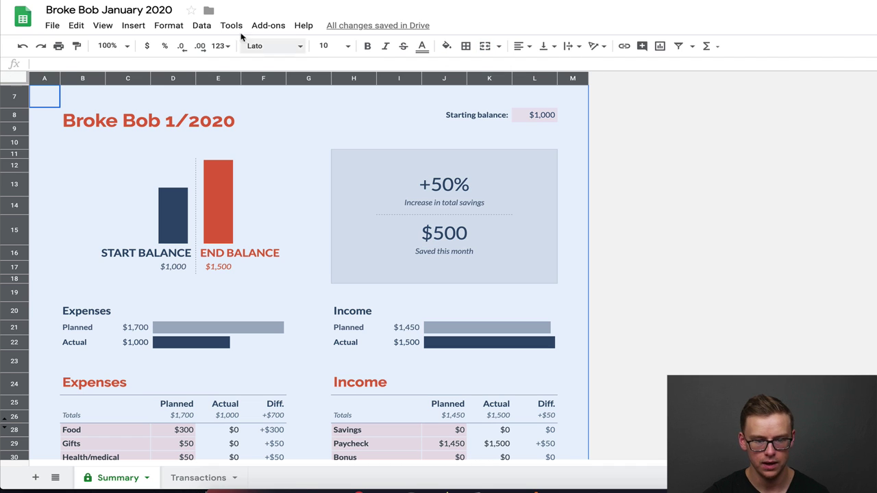
click(576, 206)
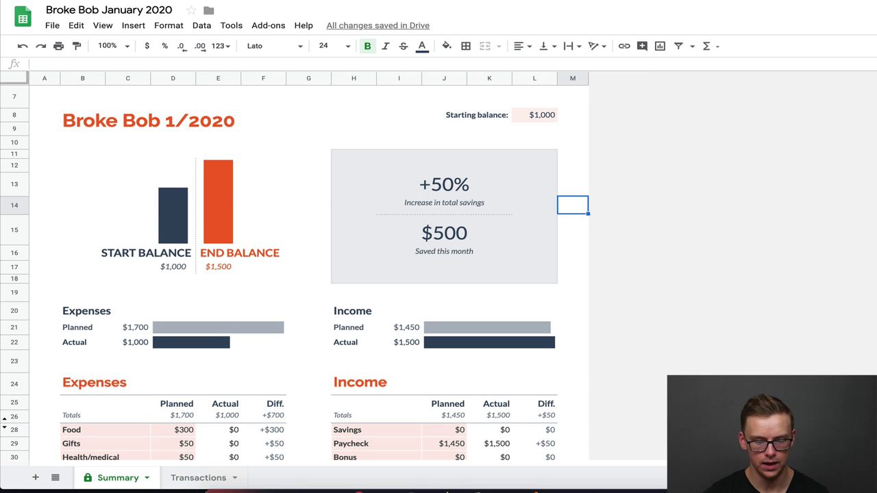
- Look over the Transactions sheet and examine the planned Home and Gifts amounts in the Summary sheet's Expenses table
click(199, 478)
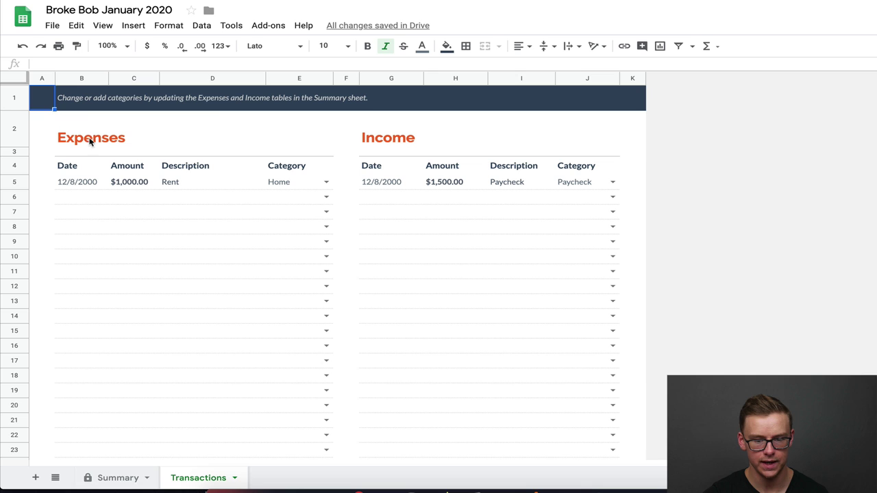
click(12, 84)
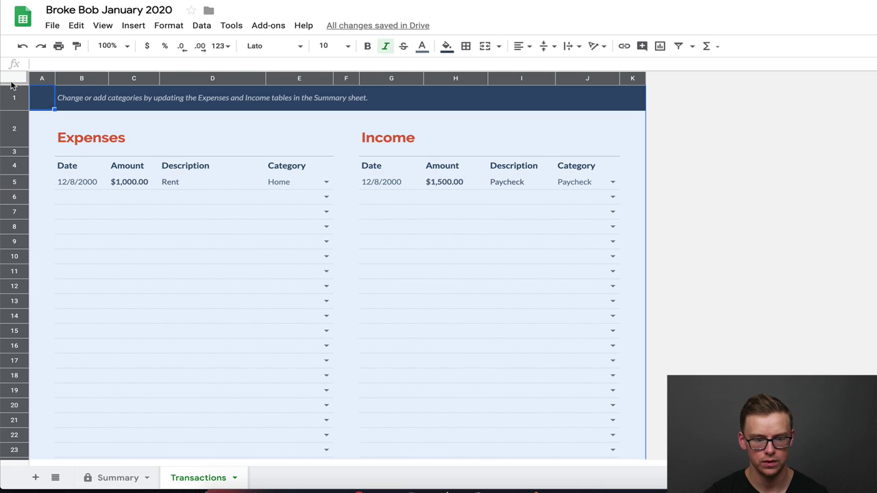
click(124, 476)
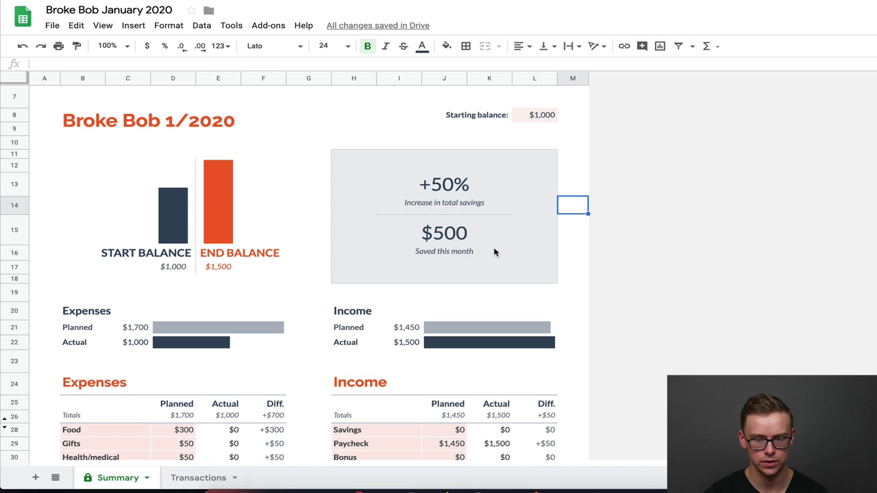
scroll(166, 231, down, 3)
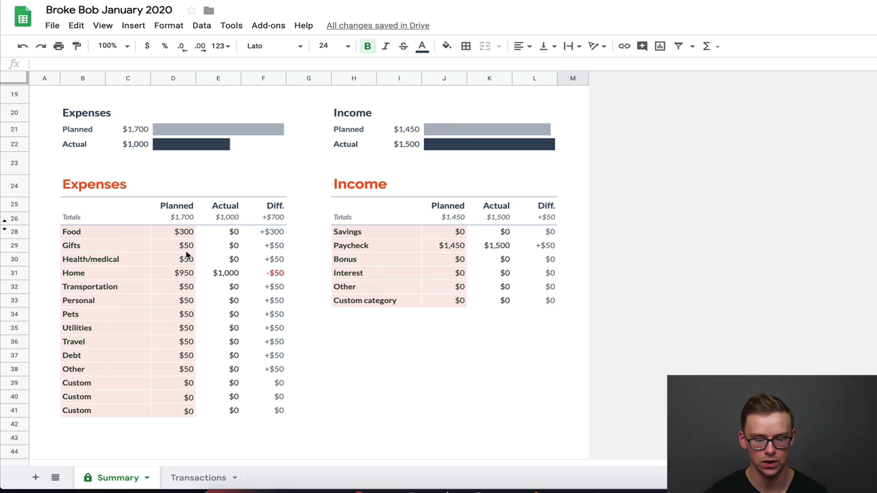
click(179, 276)
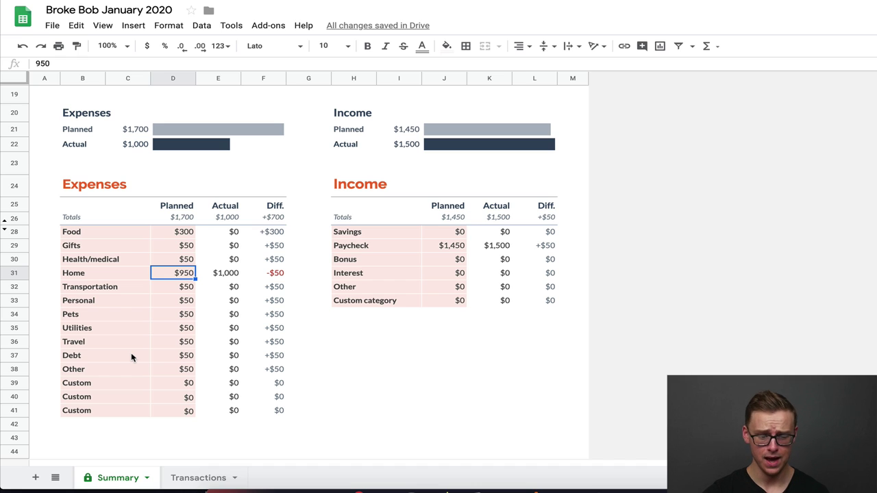
click(180, 248)
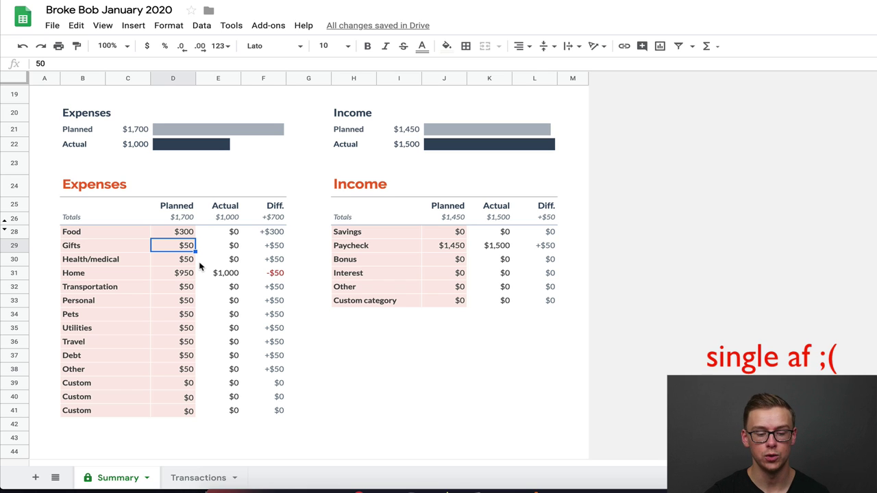
- Rename the Pets expense category to Custom and set its planned amount to 0
click(76, 316)
double_click(84, 313)
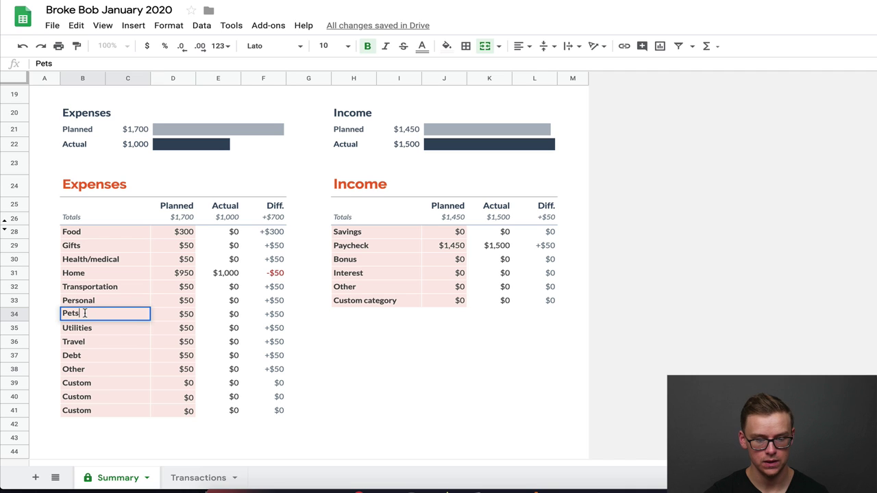
key(BackSpace)
key(BackSpace)
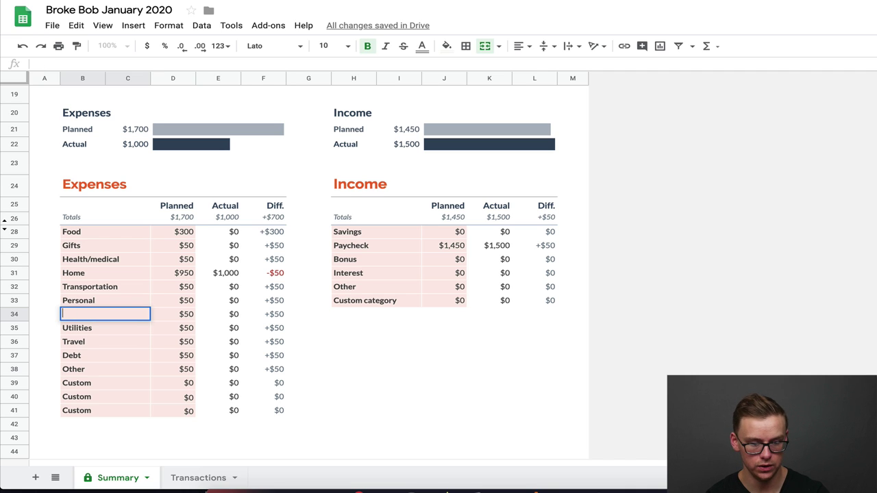
text(u)
key(BackSpace)
text(Custom)
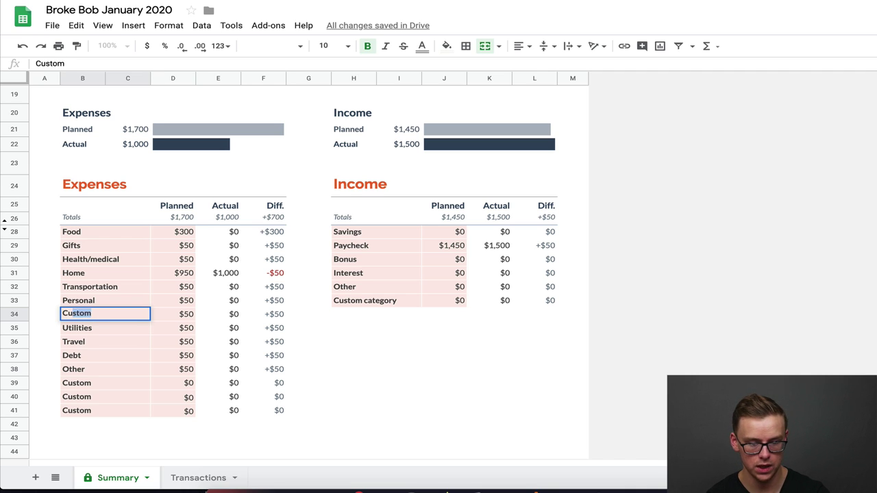
click(192, 319)
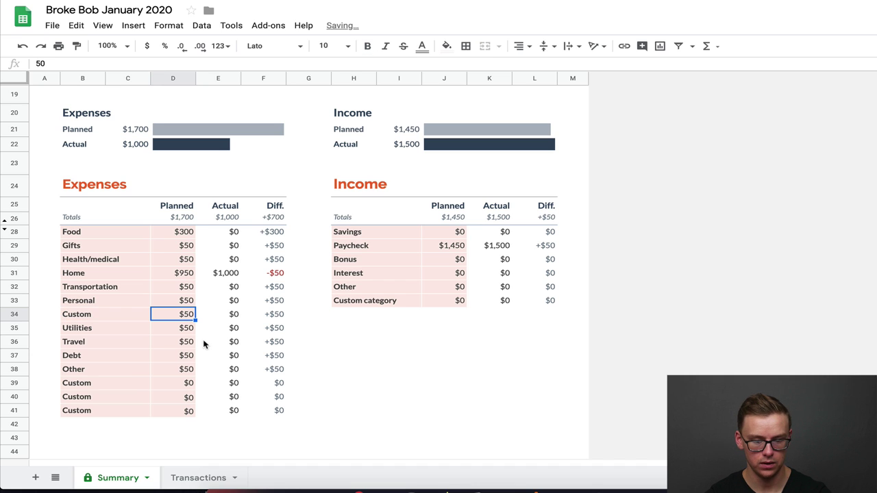
text(0)
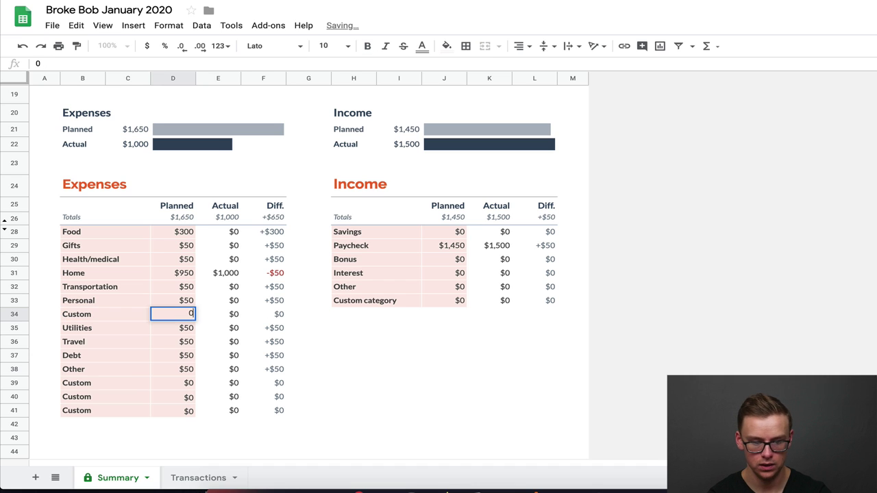
- Try 200 as the planned Utilities amount, undo the edits back to the Pets category, and set the planned Pets amount to 200
click(183, 332)
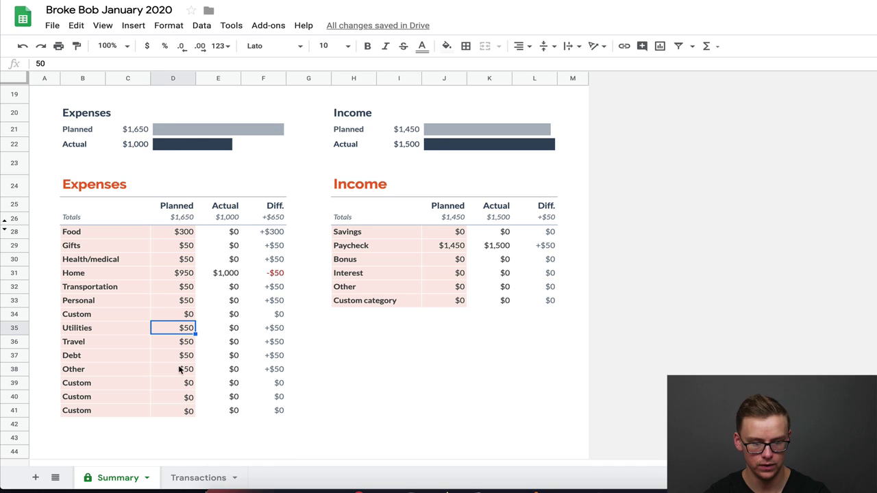
double_click(188, 327)
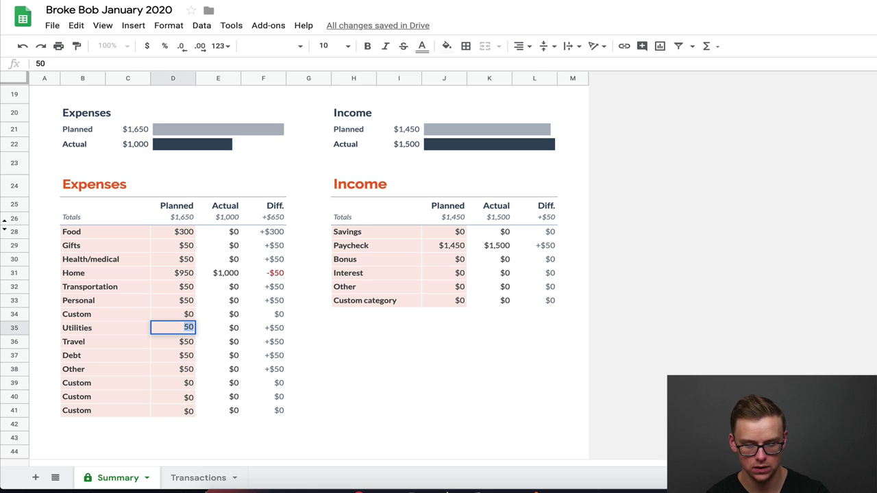
text(200)
click(172, 341)
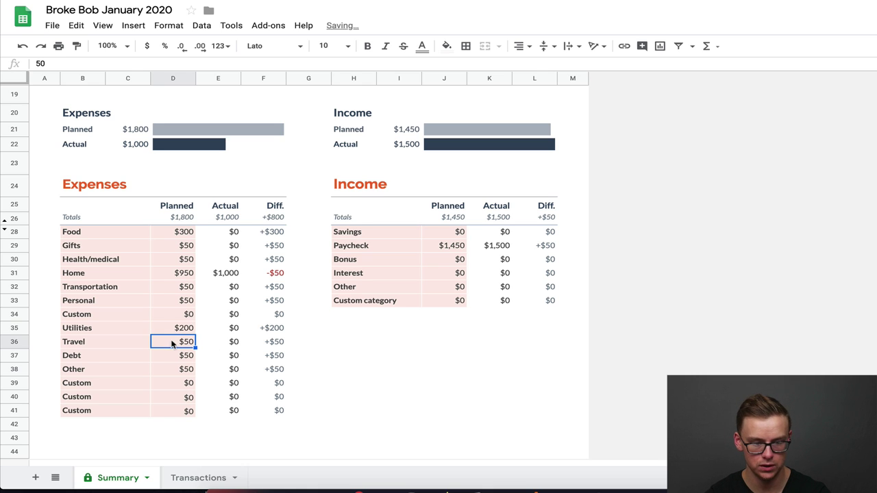
key(ctrl+z)
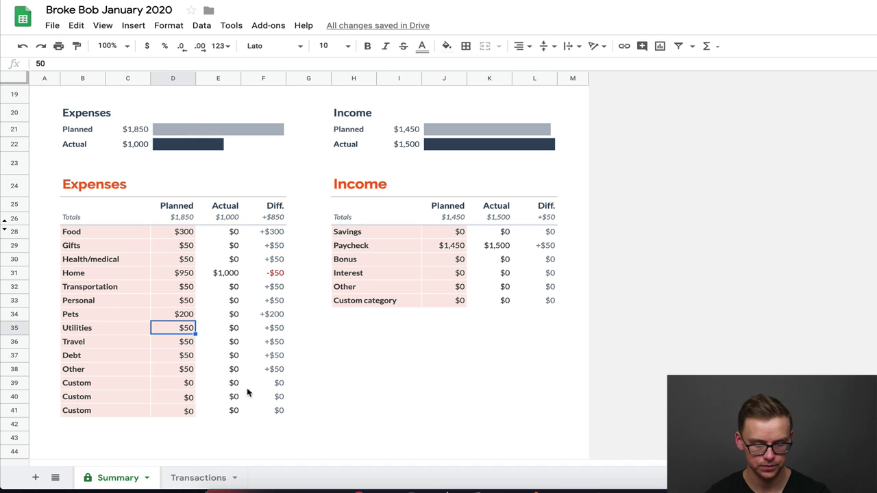
- Rename the first Custom expense category below Other to "Avacado Toast" and set its planned amount to 200
click(108, 387)
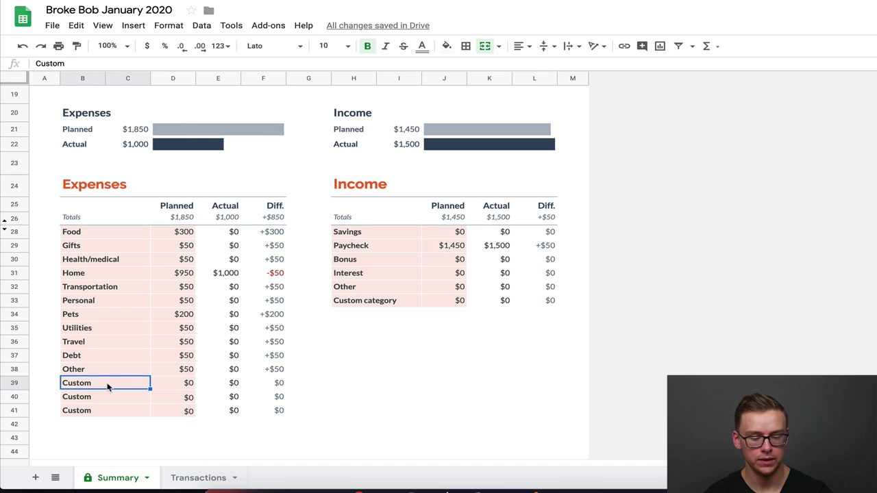
double_click(107, 385)
text(Ava)
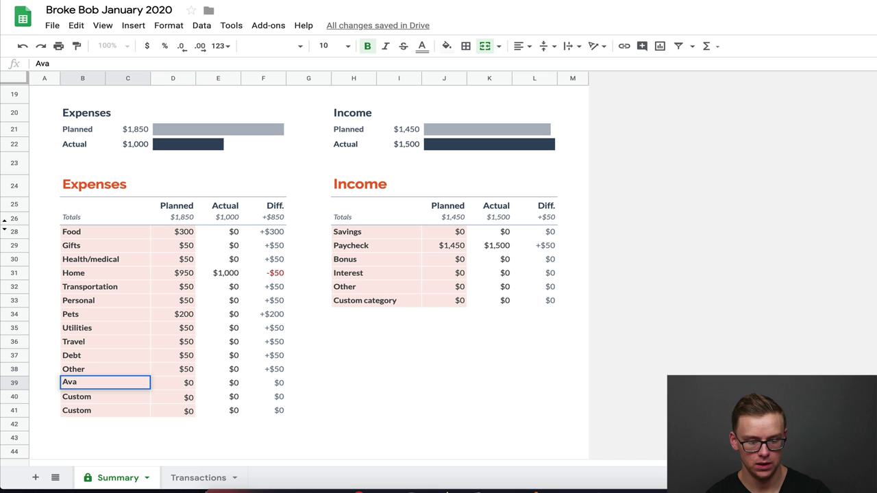
text(cado Toast)
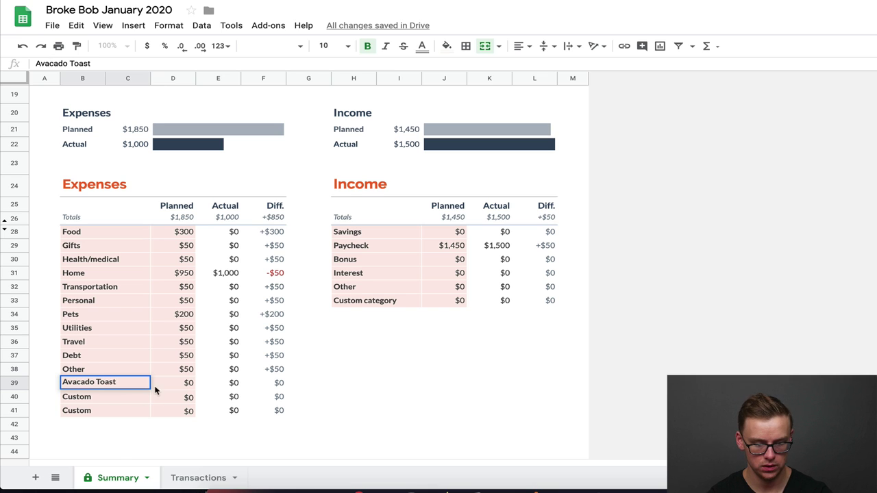
click(184, 384)
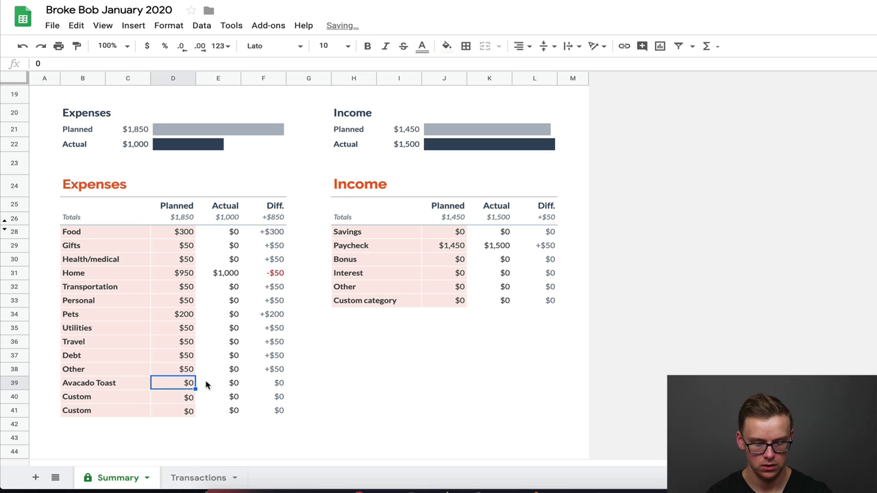
text(50)
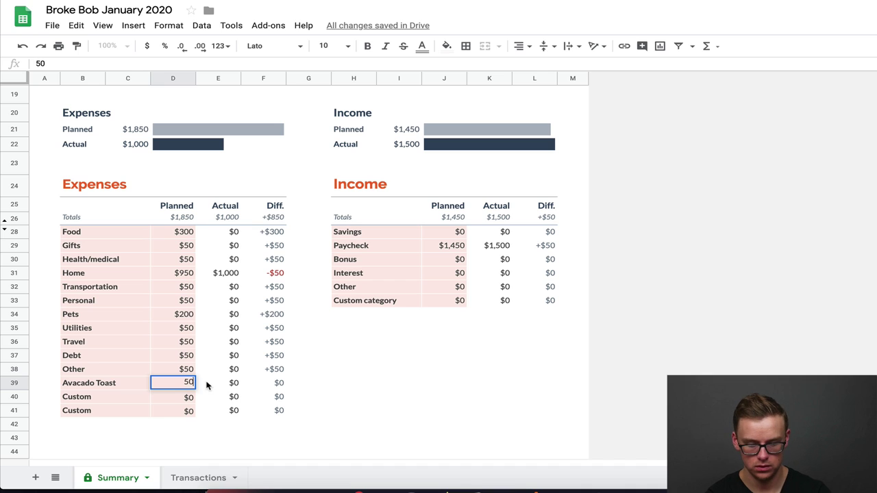
key(BackSpace)
key(BackSpace)
text(200)
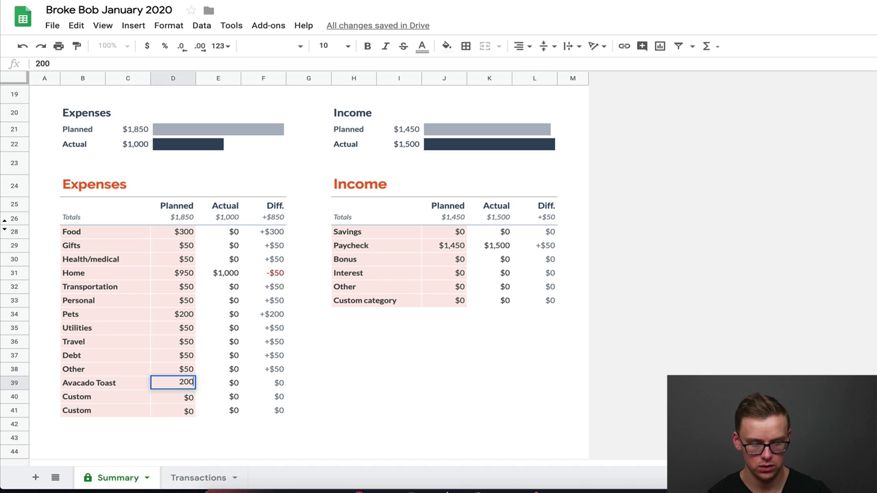
- Rename the Custom expense category in row 40 to Starbucks and set its planned amount to 150
click(113, 404)
double_click(109, 403)
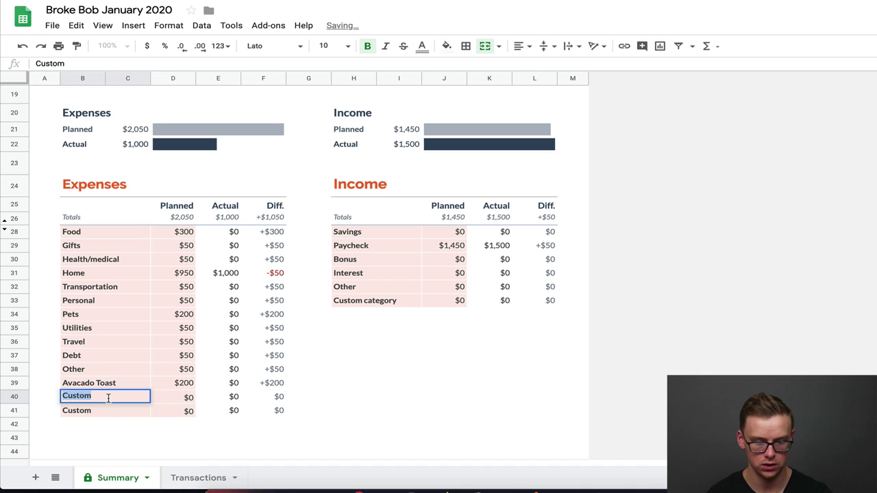
key(ctrl+a)
text(Starbucks)
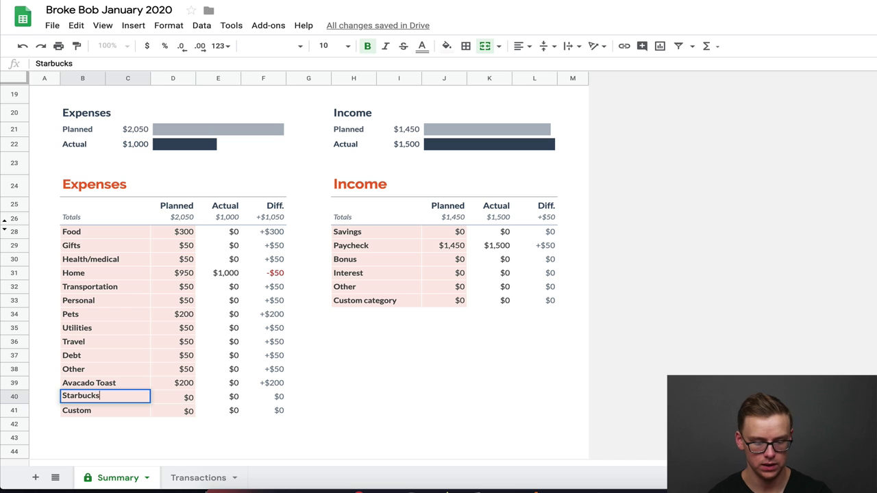
click(187, 401)
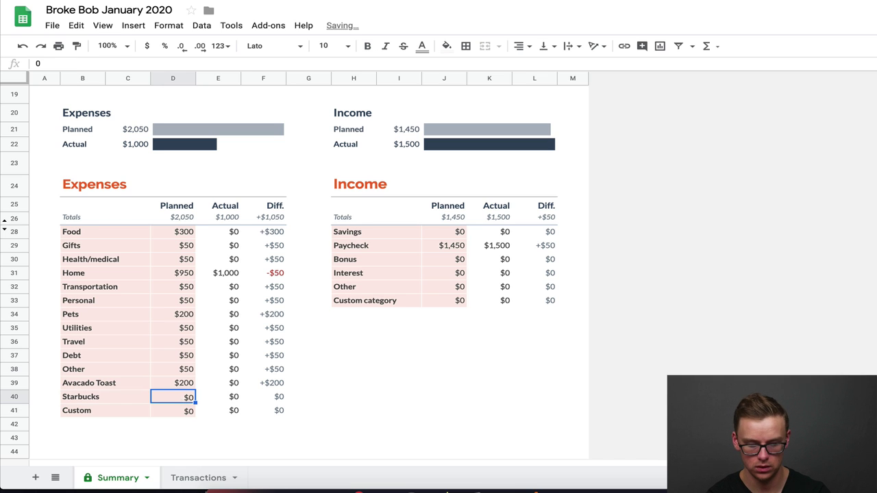
text(150)
- Rename the last Custom expense category to Strippers and set its planned amount to 200
click(110, 415)
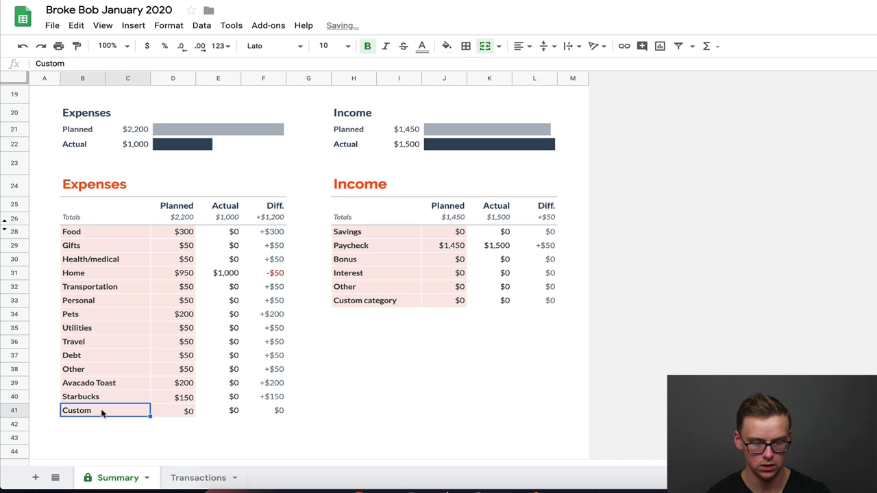
double_click(101, 410)
text(Strippers)
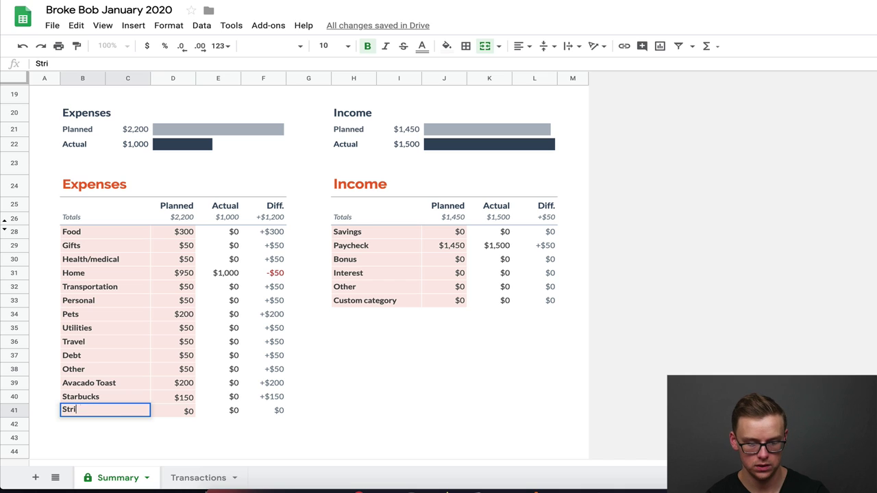
click(190, 413)
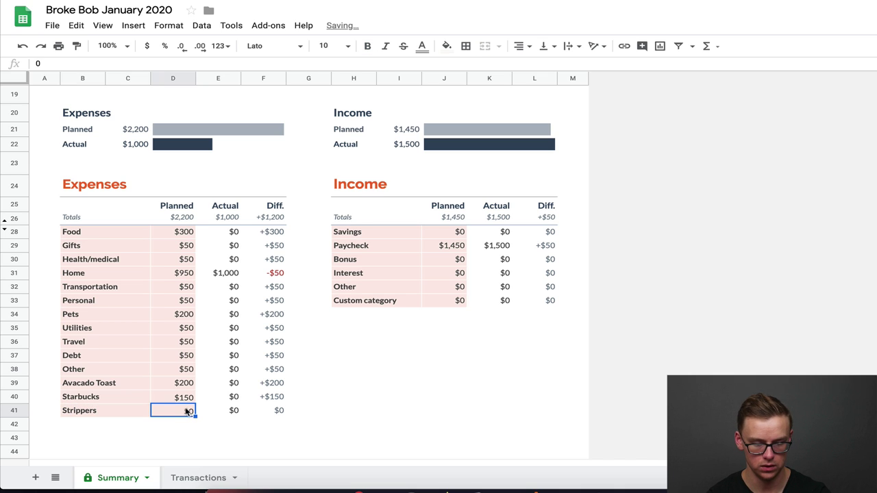
double_click(185, 409)
key(BackSpace)
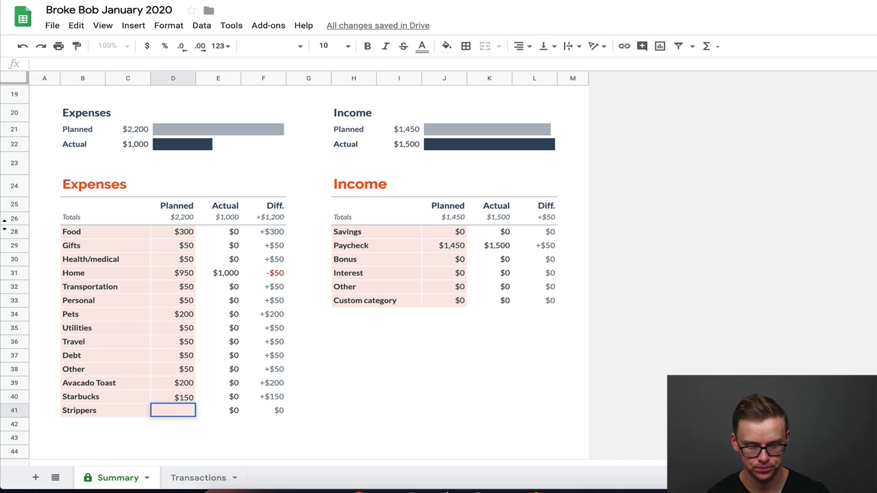
text(200)
click(189, 373)
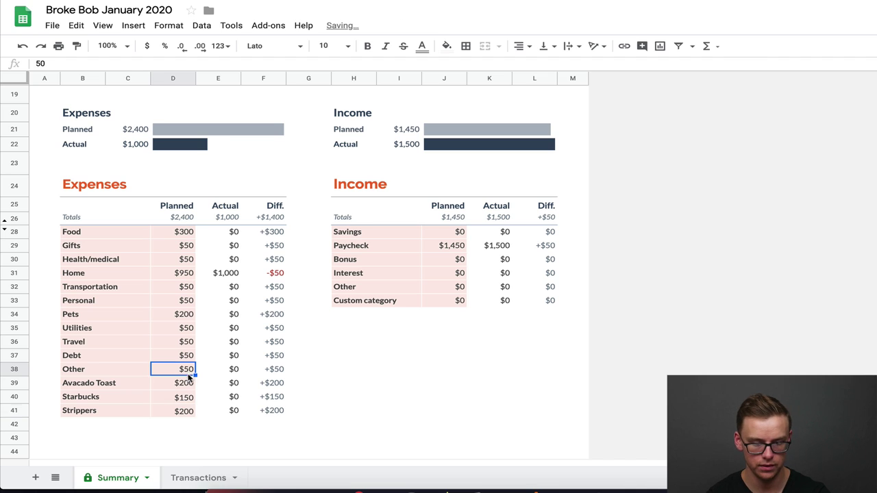
click(185, 386)
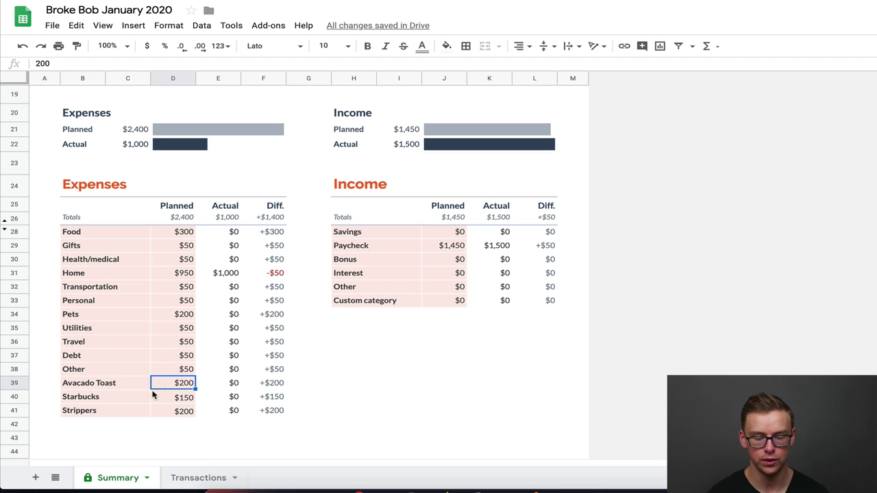
key(Down)
key(Down)
key(Up)
key(Up)
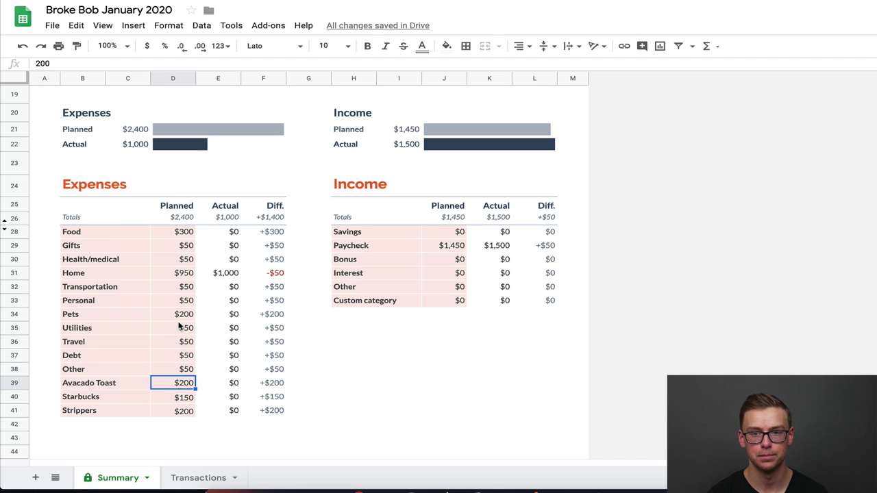
- Correct the spelling of the "Avacado Toast" expense category to "Avocado Toast"
double_click(76, 382)
key(BackSpace)
text(o)
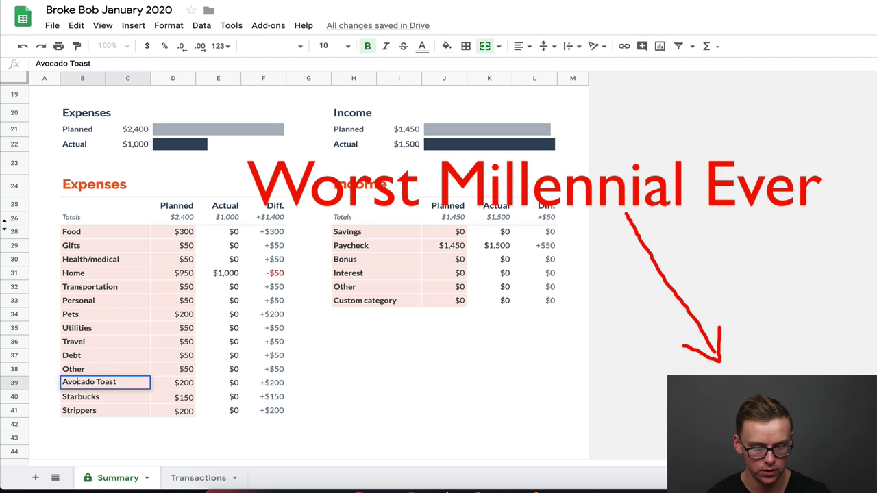
click(103, 399)
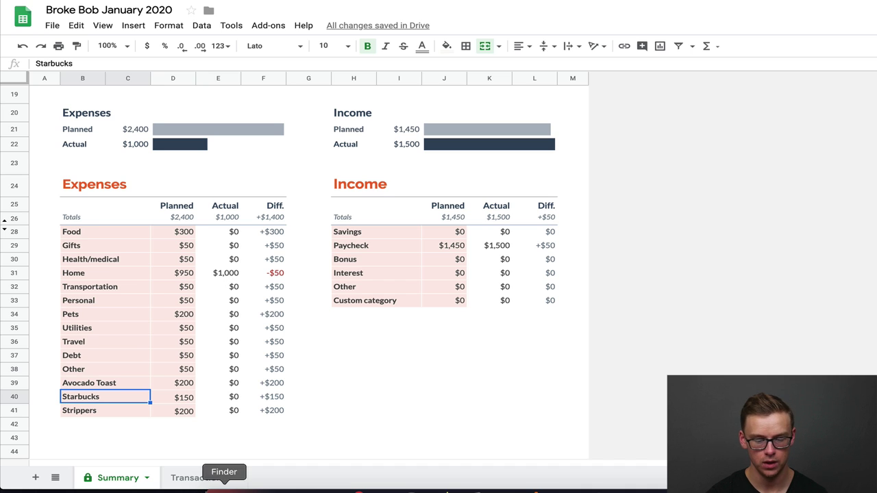
- Set the Rent and Paycheck dates on the Transactions sheet to 1/1/2020 and select the Rent description
click(191, 480)
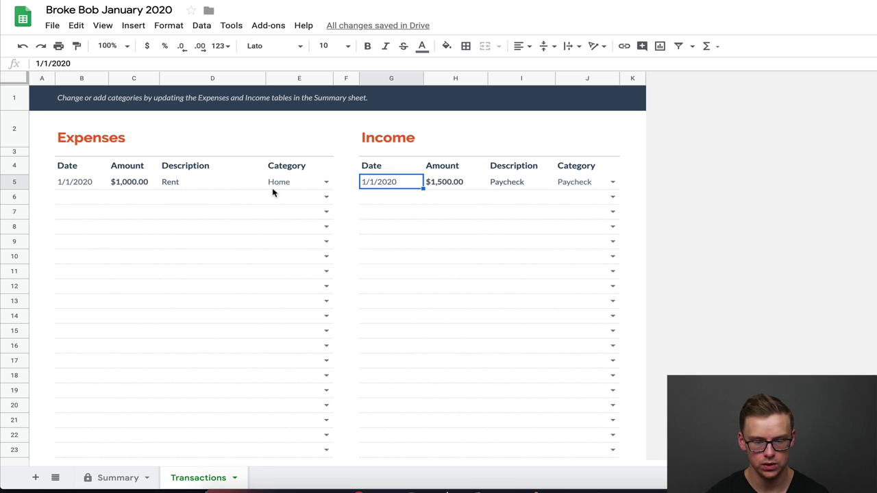
click(186, 187)
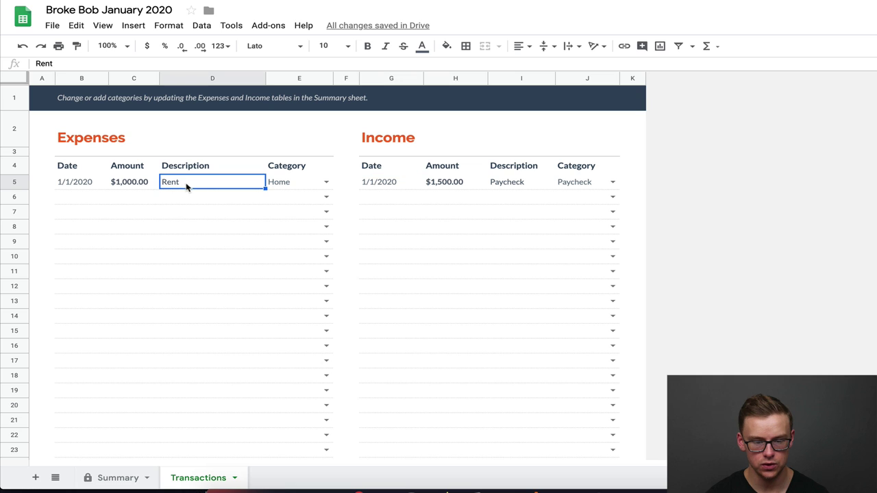
- Change the description of the first expense transaction from Rent to Mortgage
double_click(199, 185)
text(Mort)
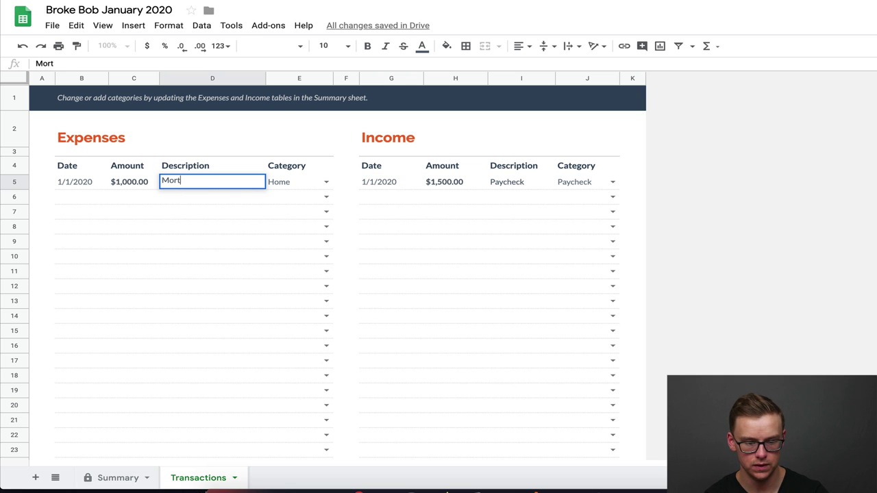
text(gage)
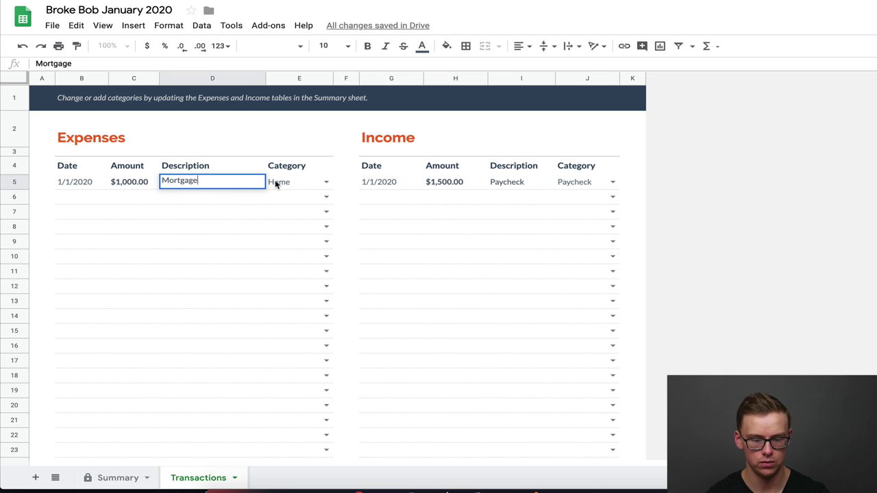
- Examine the Mortgage expense's category options and compare them with the expense categories on the Summary sheet
click(284, 184)
click(326, 182)
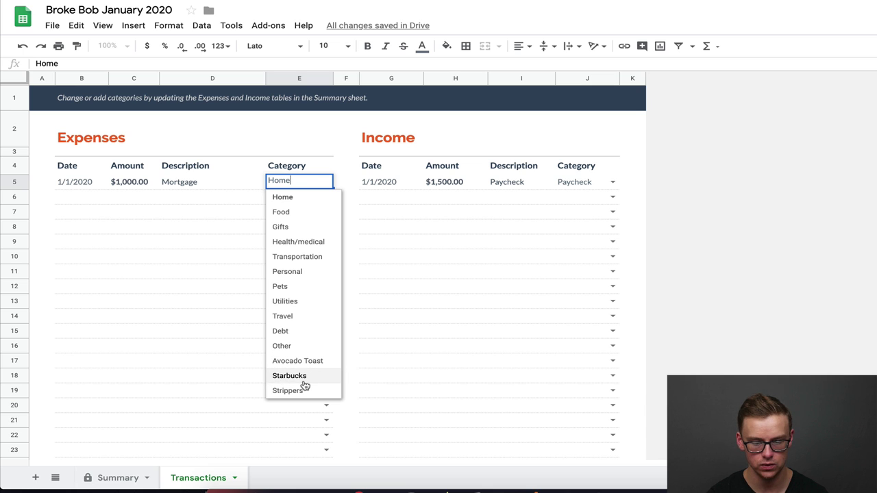
click(113, 478)
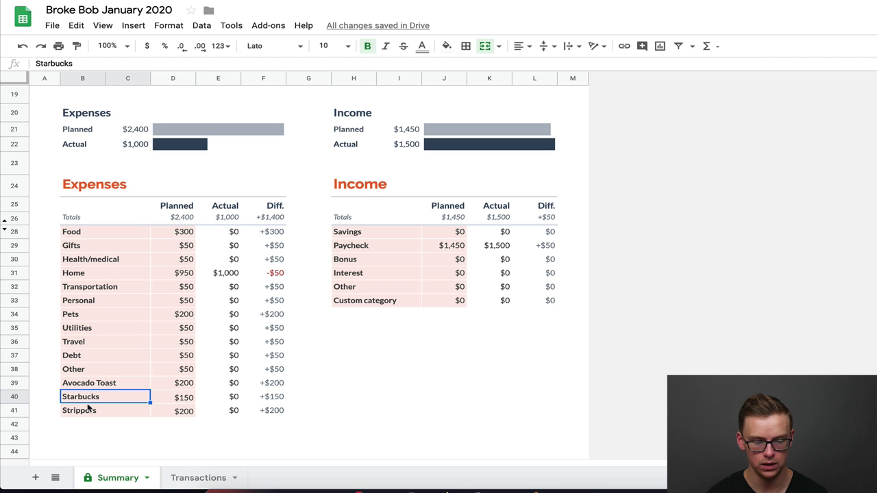
click(179, 478)
click(324, 182)
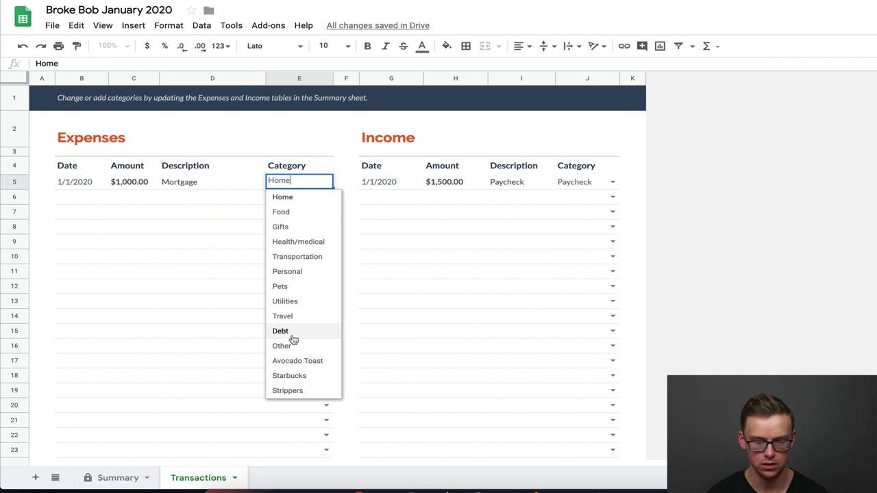
- Add a second income transaction dated 1/2/2019 for $500.00, described as Side Hustle, in the Custom category
click(389, 197)
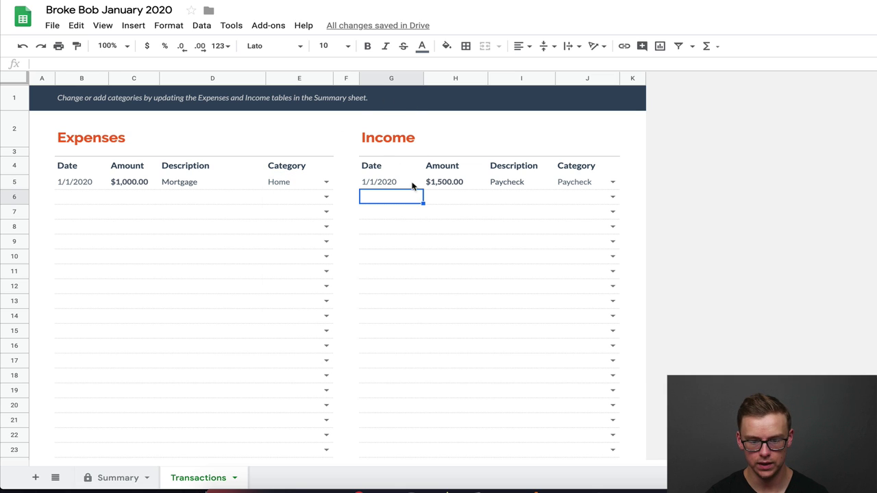
click(577, 200)
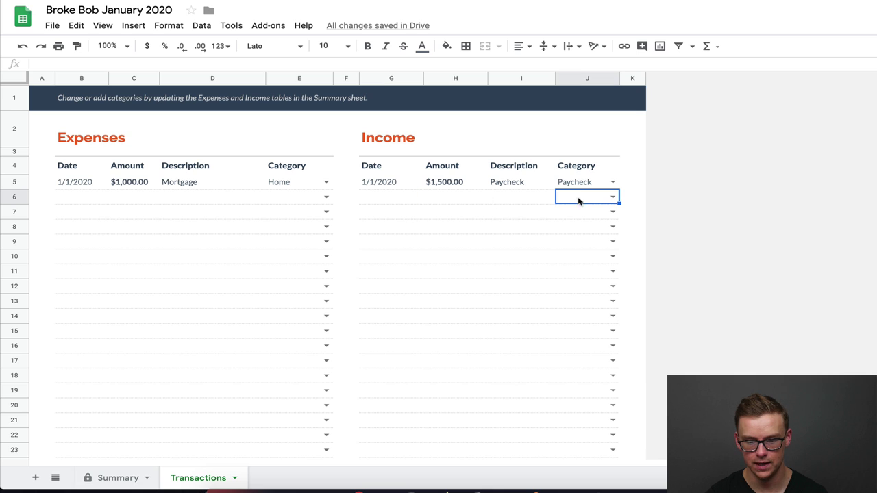
click(612, 197)
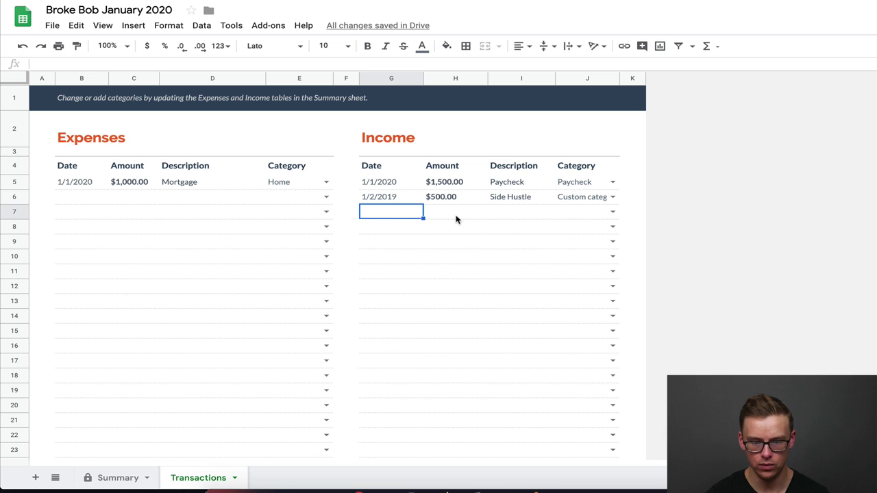
- Set the planned amount of the Custom category income on the Summary sheet to 500
key(ctrl+shift+Page_Up)
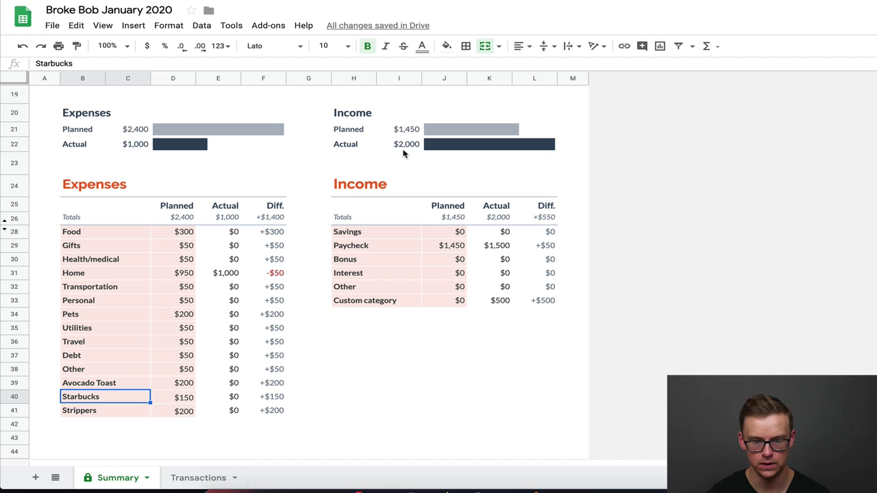
scroll(353, 175, up, 1)
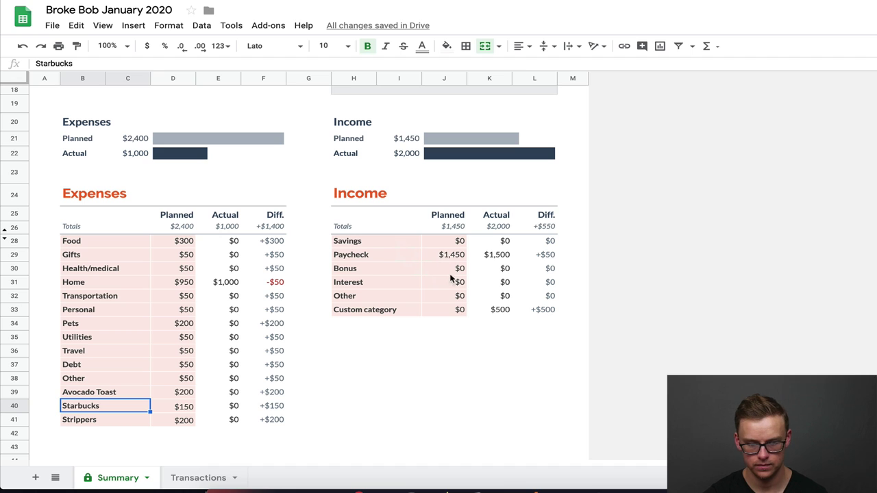
click(453, 312)
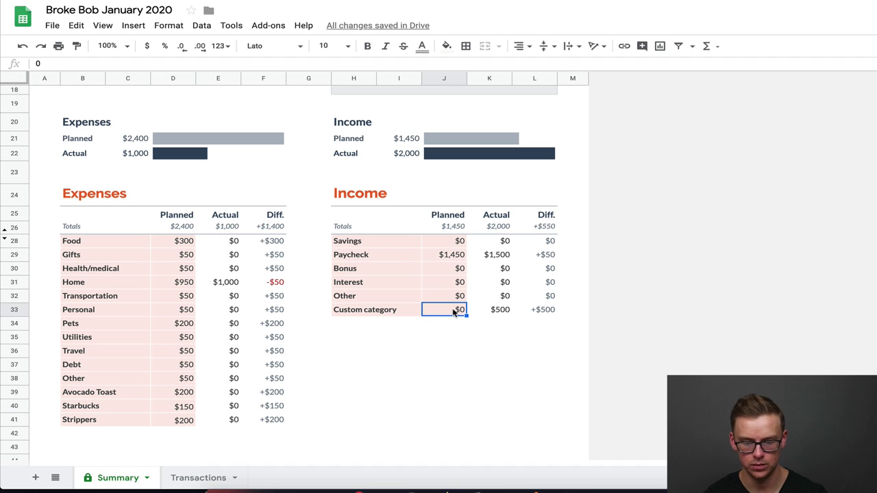
double_click(453, 311)
text(500)
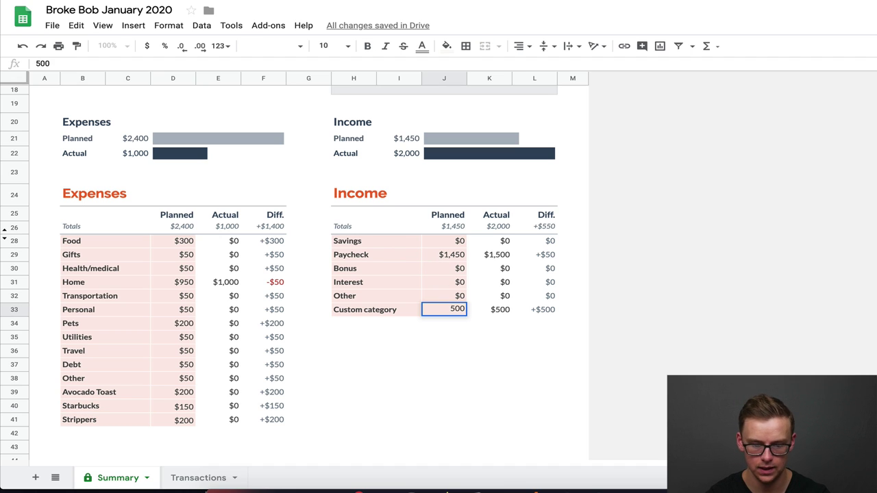
key(Return)
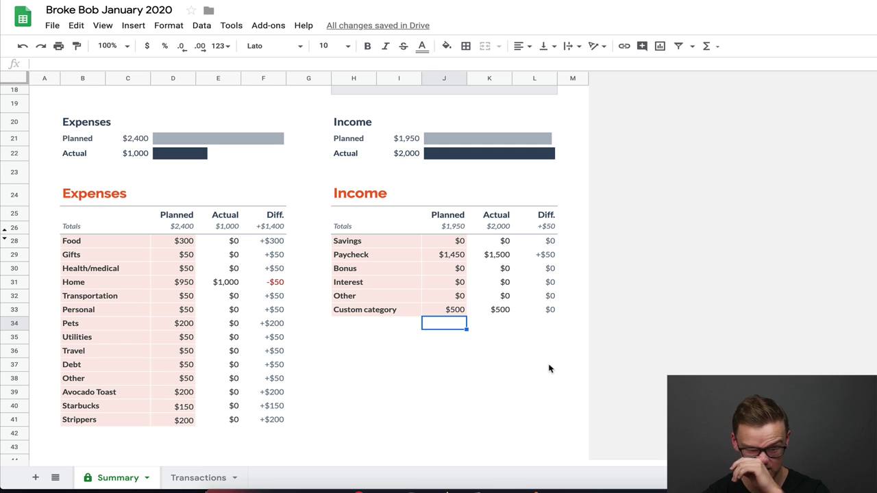
- Set the starting balance on the Summary sheet to 2000
scroll(549, 368, up, 5)
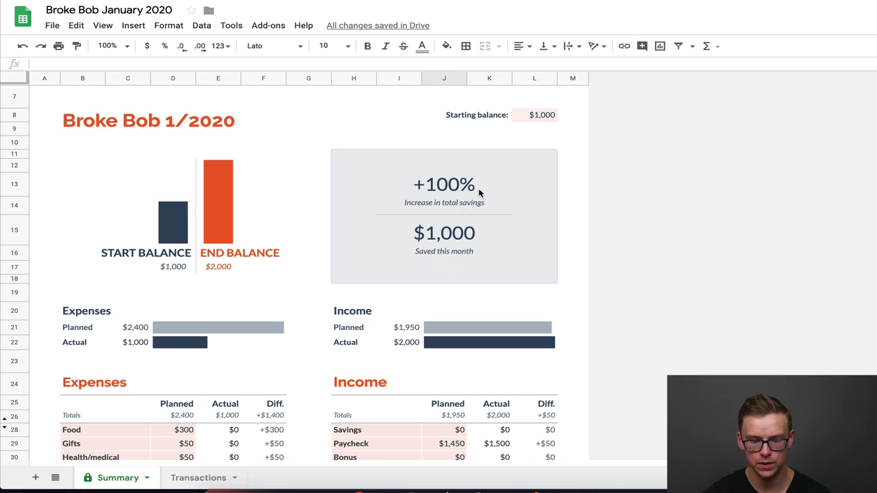
click(540, 116)
text(2,)
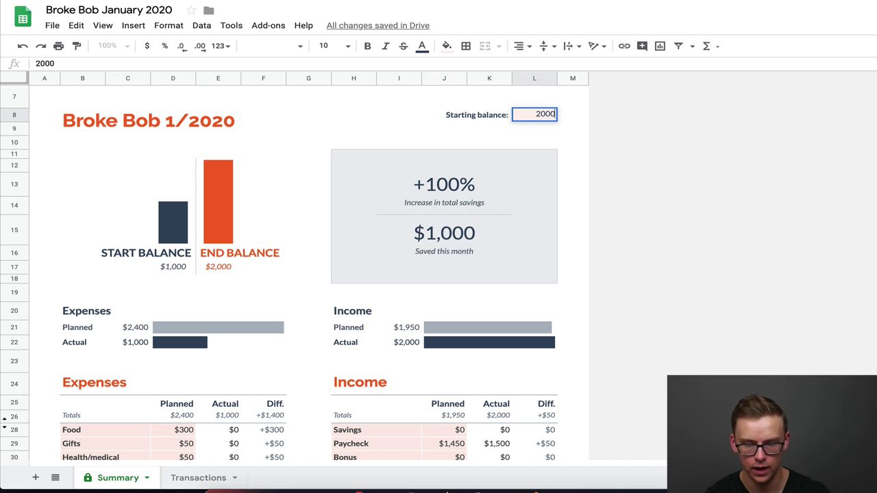
text(000)
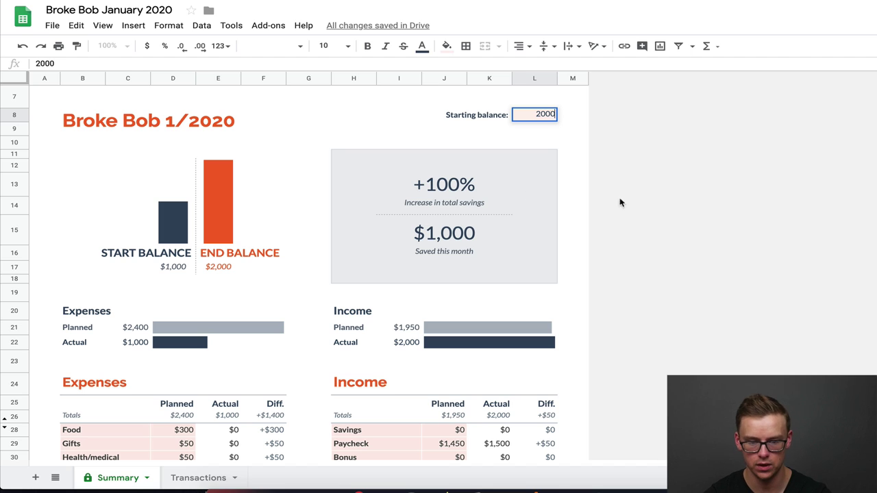
click(308, 155)
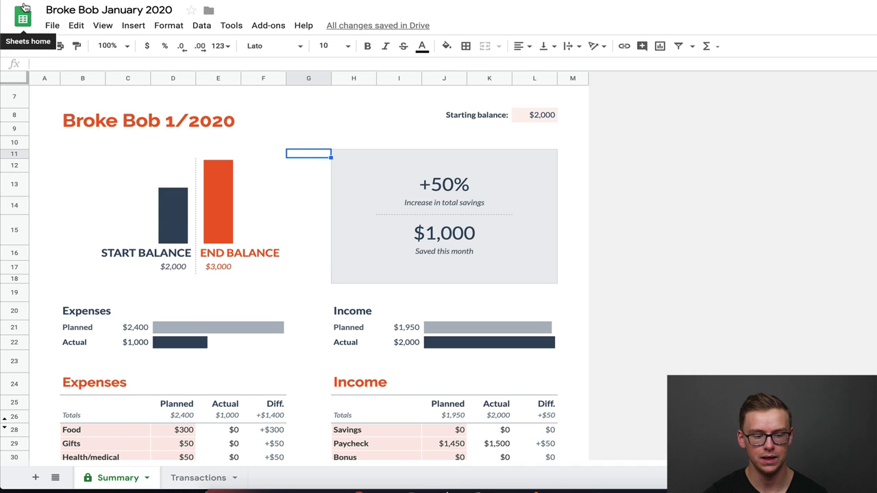
- Change the month in the spreadsheet's file name to Feb and the date in the Summary title to 2/2020
double_click(134, 9)
text(Feb)
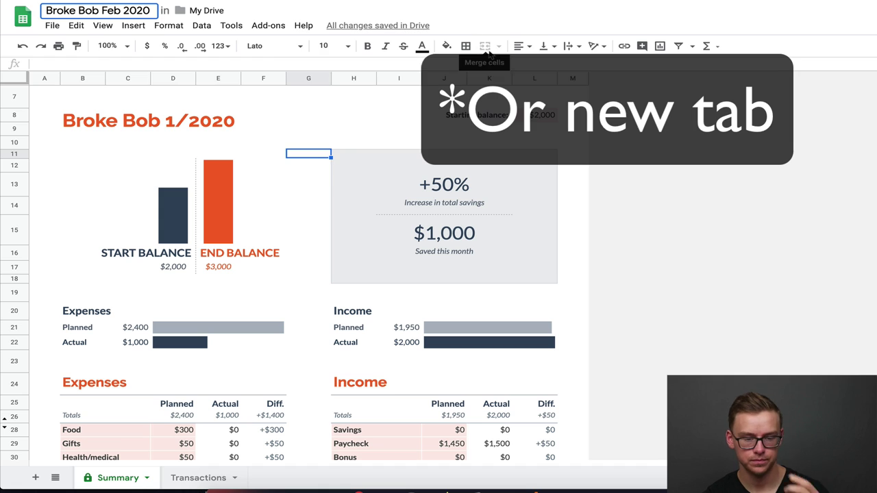
click(176, 121)
double_click(179, 120)
key(BackSpace)
text(2)
click(261, 131)
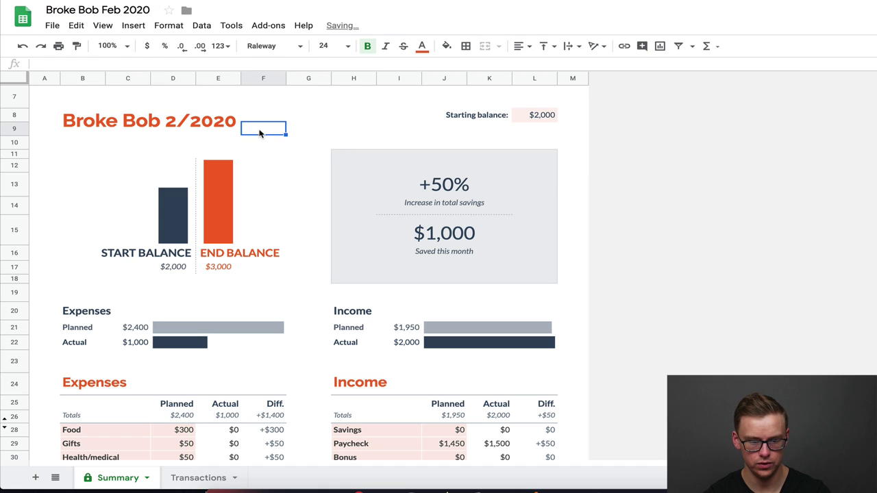
- Review the Transactions sheet's entries and the Summary sheet's balances, savings and planned versus actual amounts
click(581, 226)
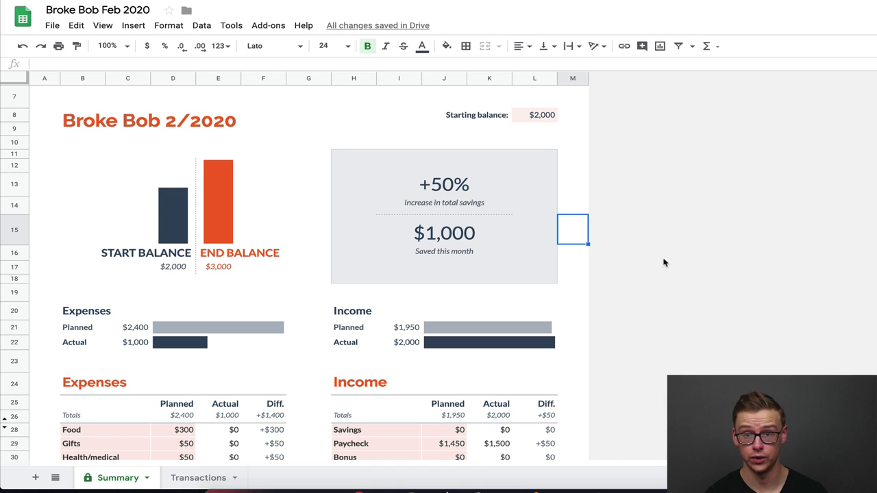
click(197, 478)
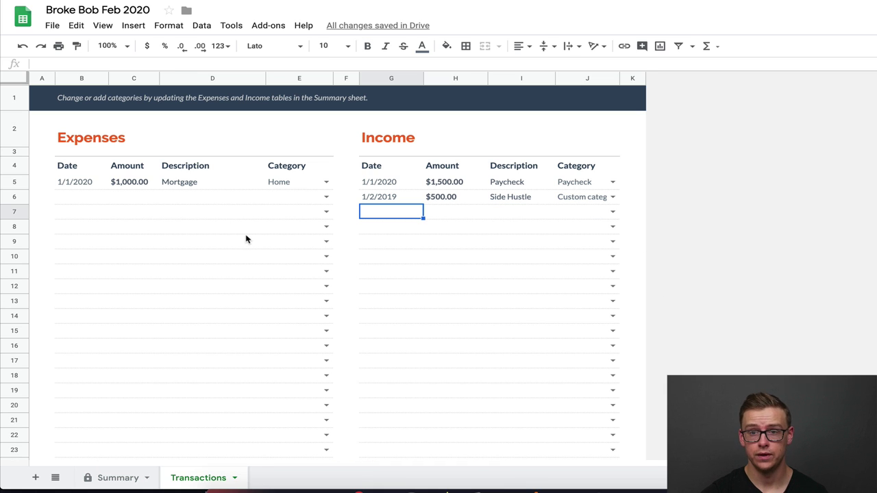
click(118, 478)
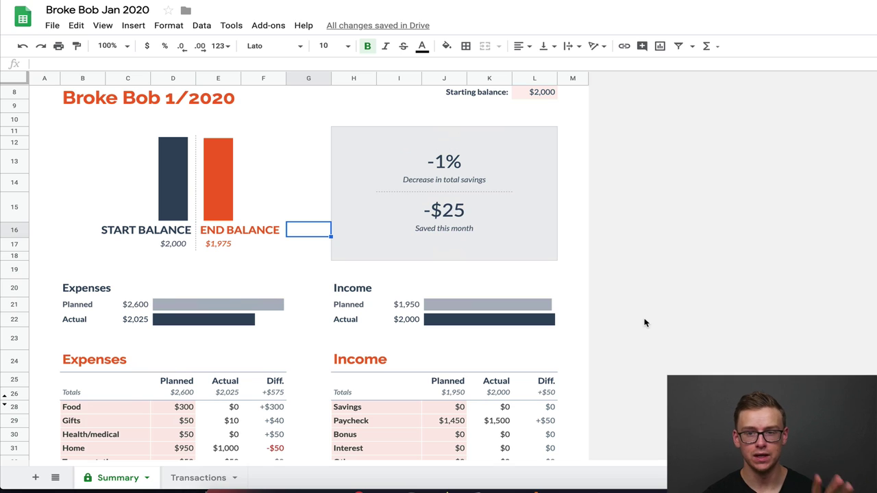
click(419, 320)
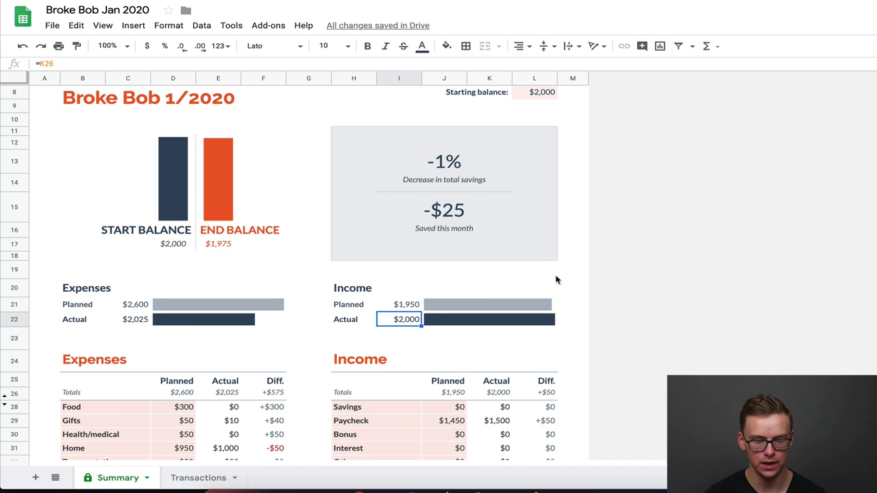
scroll(284, 283, up, 1)
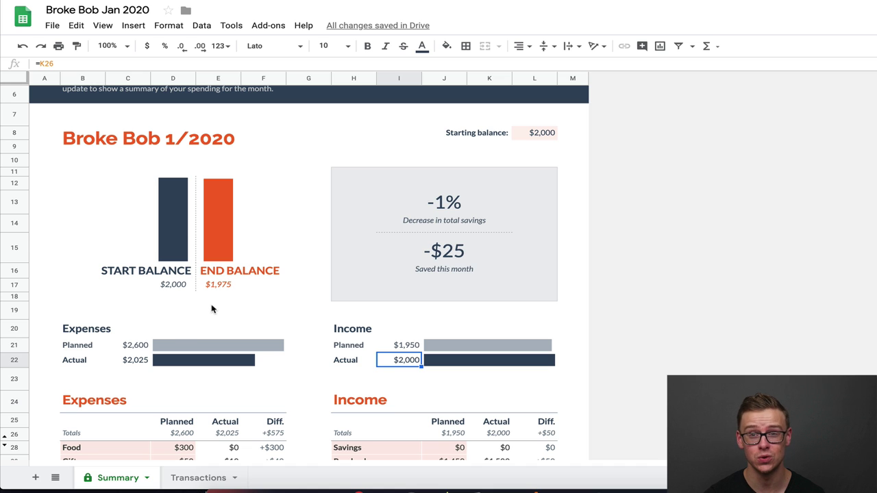
scroll(653, 285, down, 5)
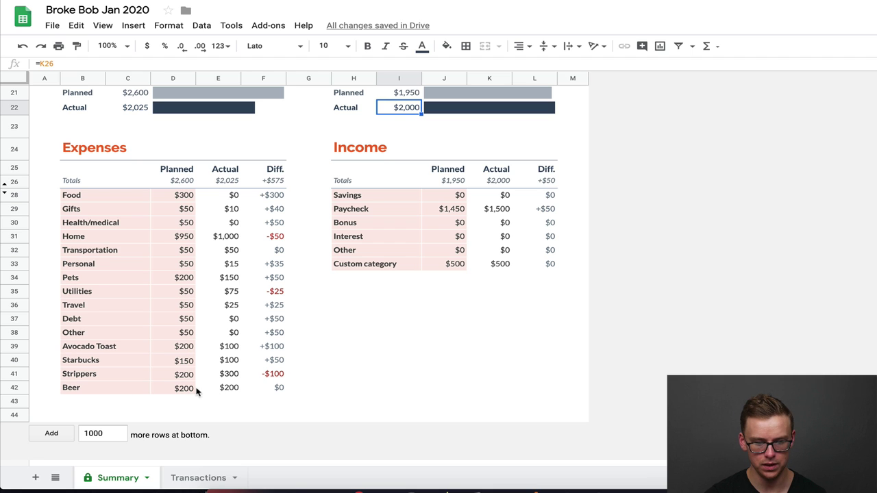
- Examine the amounts and descriptions of the January expenses on the Transactions sheet, from Mortgage down to row 10
click(192, 481)
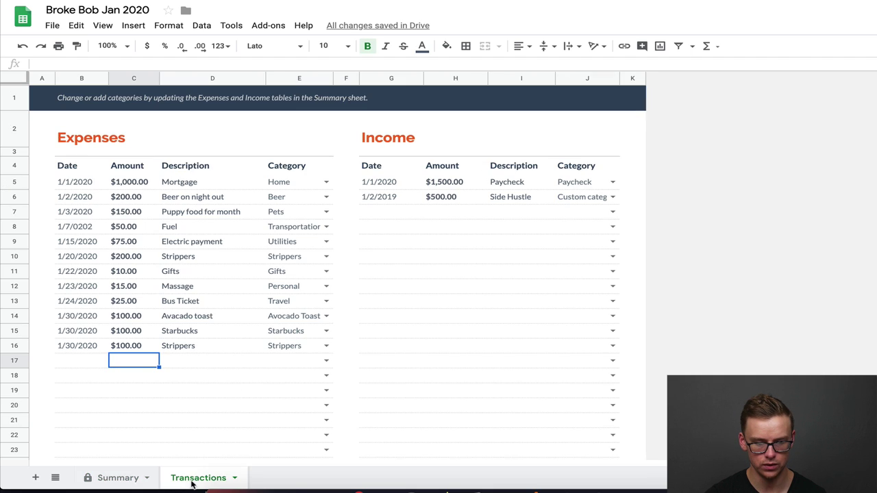
click(127, 183)
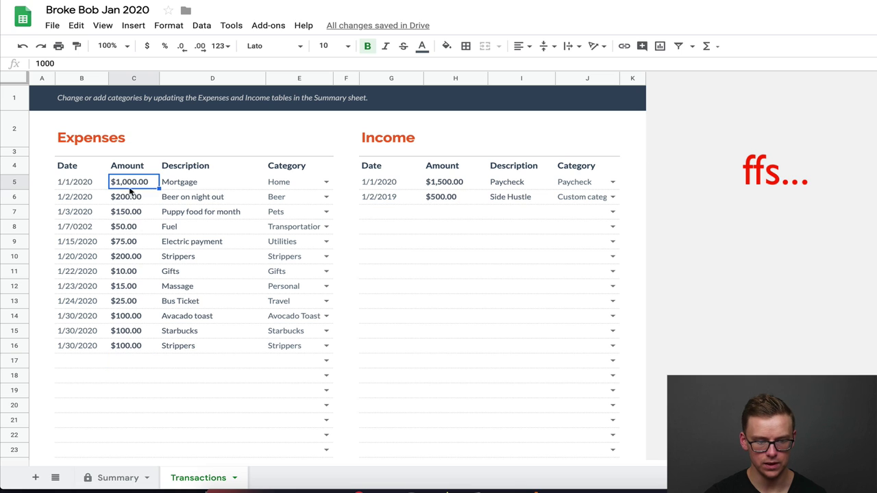
click(126, 227)
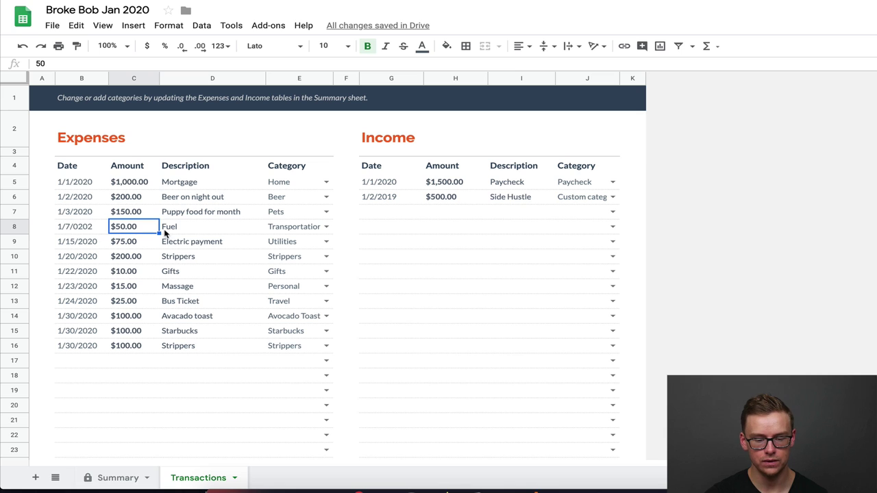
click(206, 232)
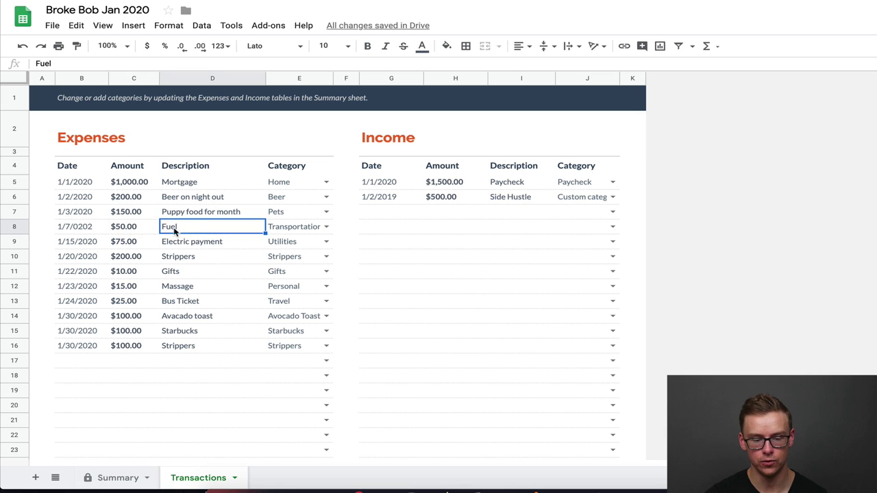
click(135, 246)
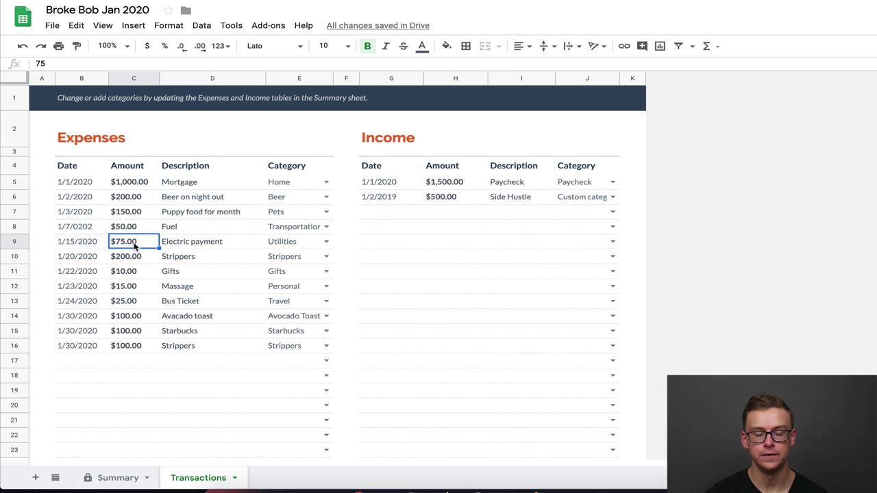
click(203, 244)
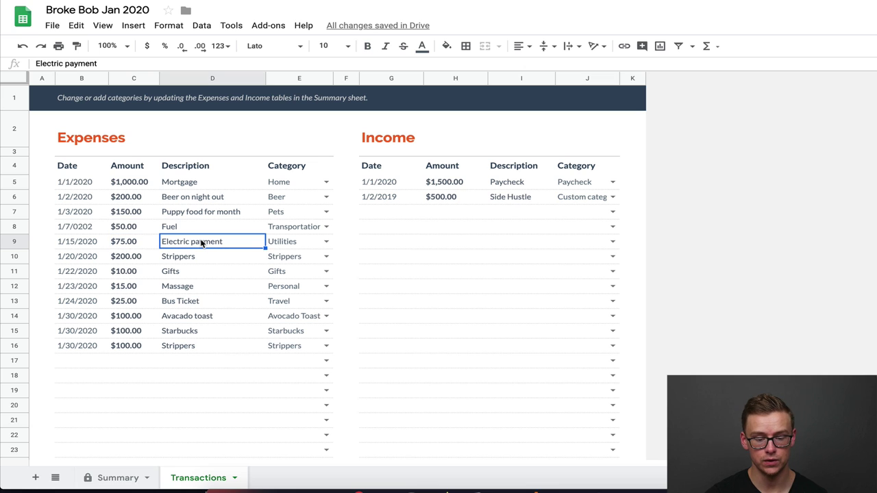
click(122, 259)
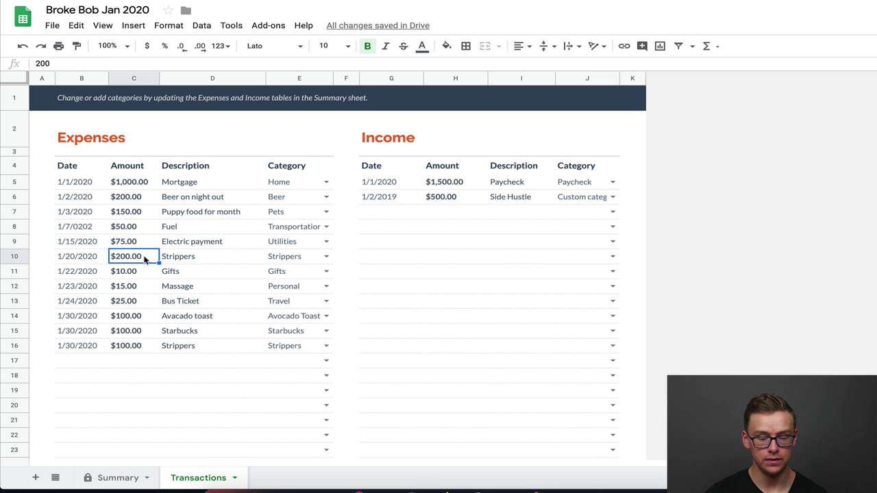
click(187, 259)
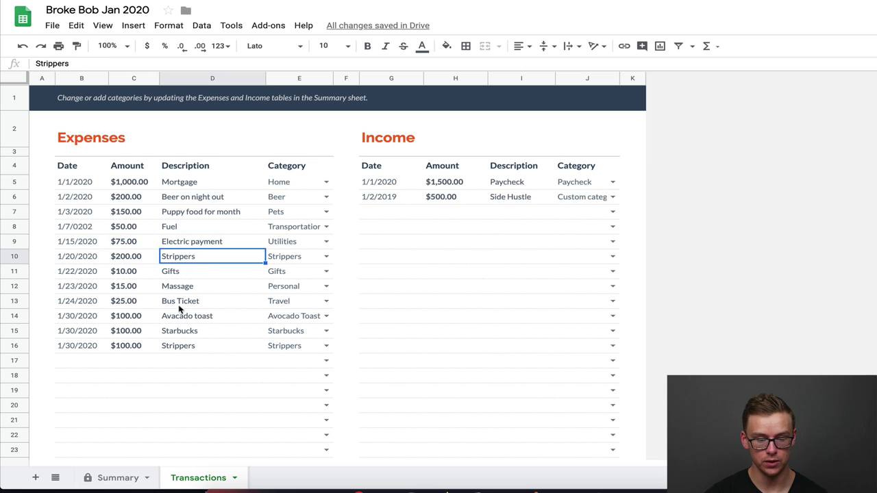
- Set the row 16 expense date to 1/29/2020, correct the row 14 description to Avocado toast, and select the Mortgage description
click(130, 351)
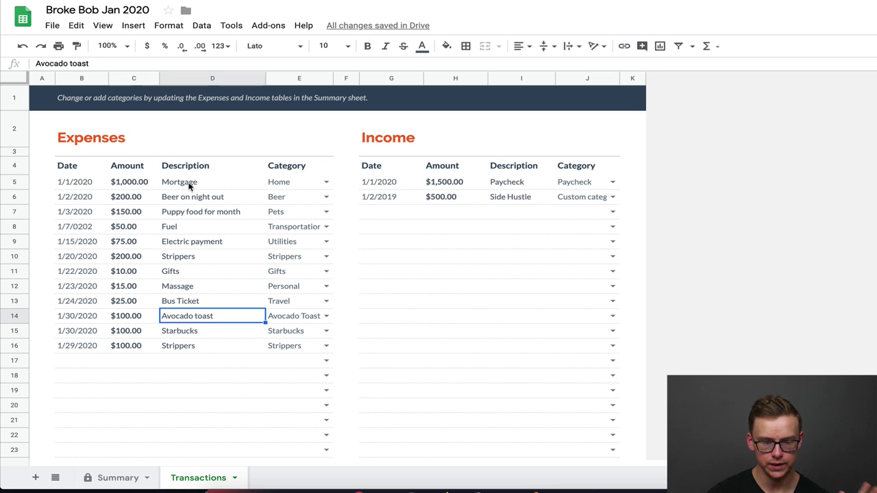
click(191, 185)
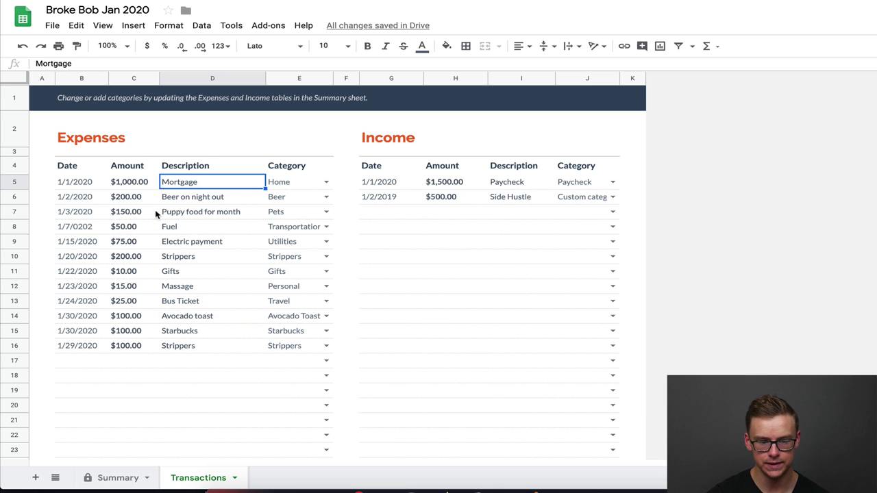
- Examine the Beer, Puppy food, Fuel, Starbucks and Electric payment entries in the Transactions sheet's expenses
click(188, 202)
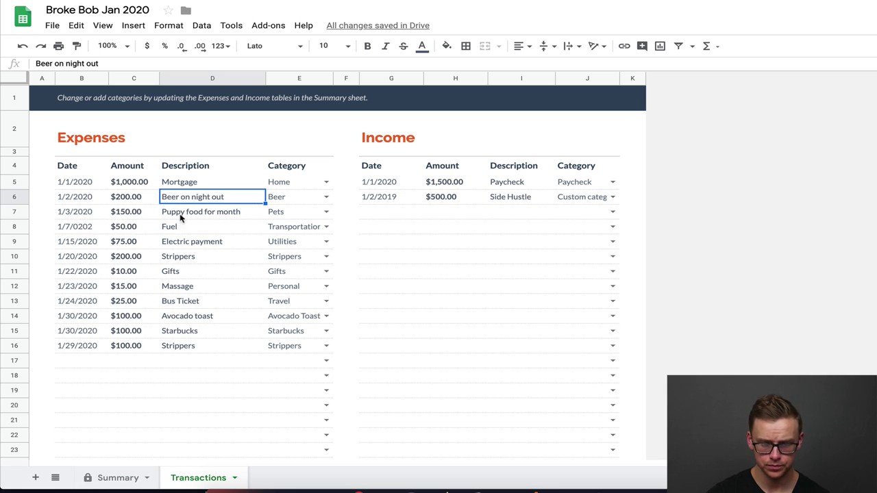
click(140, 216)
click(193, 216)
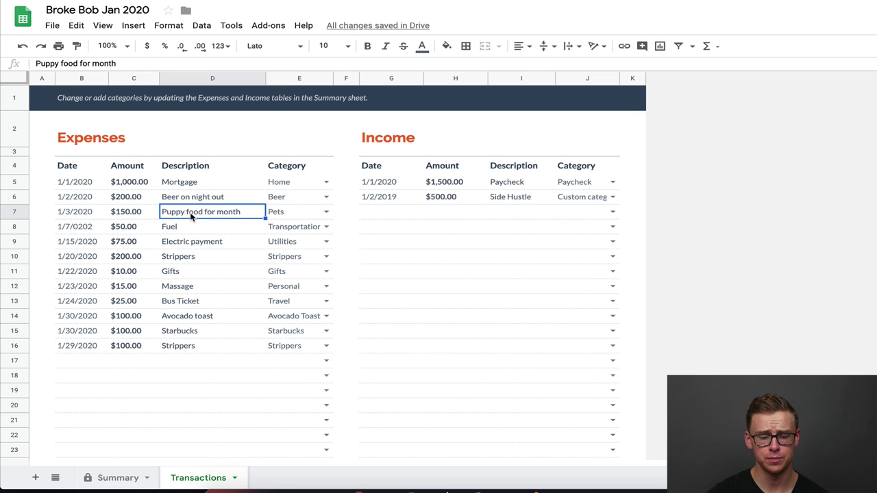
click(132, 231)
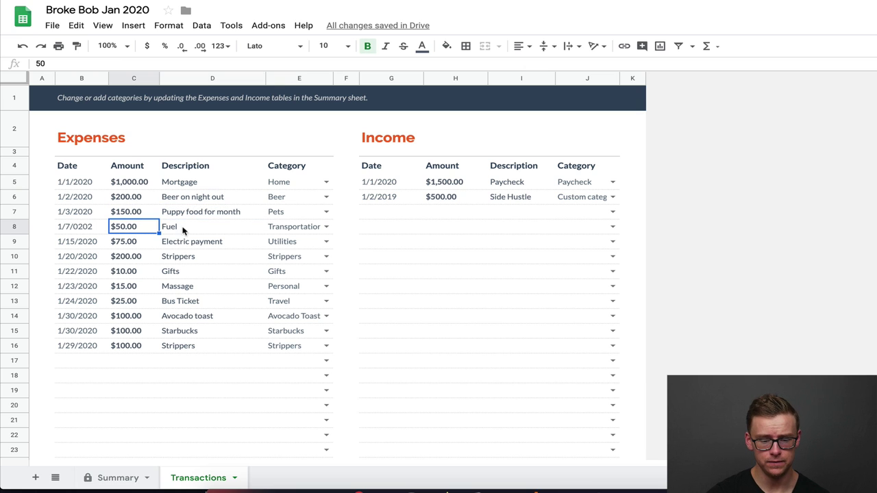
click(176, 228)
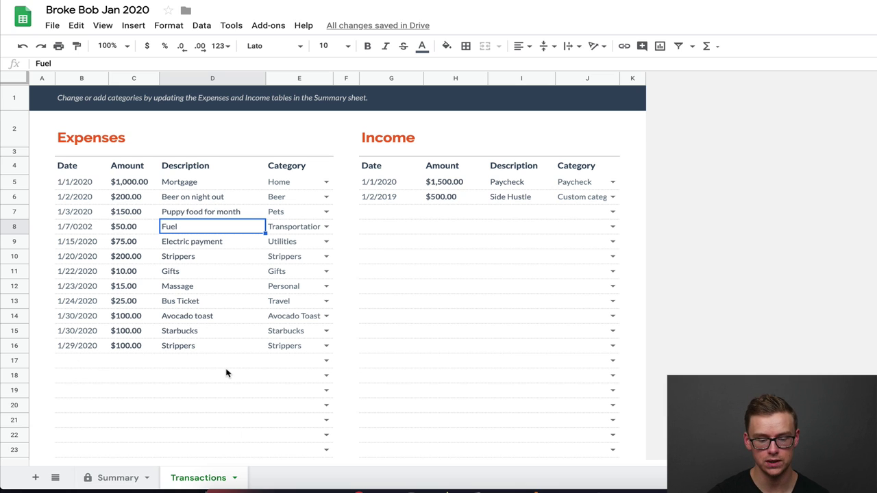
click(137, 331)
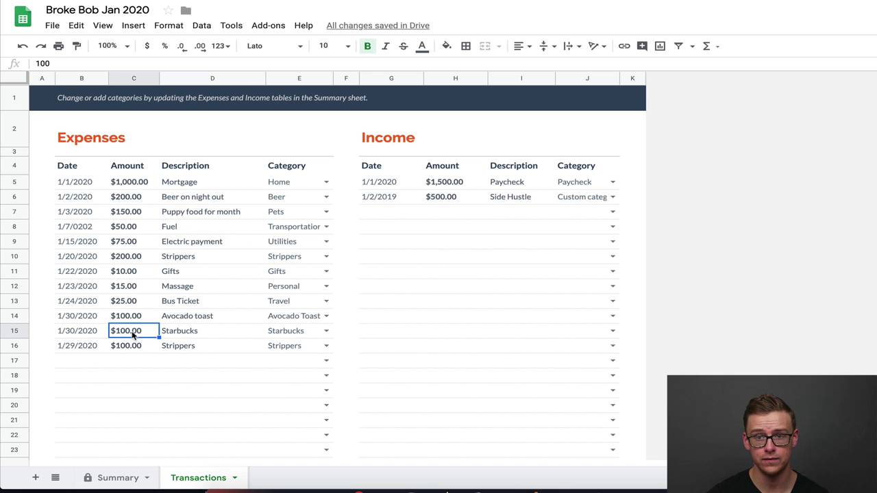
click(205, 332)
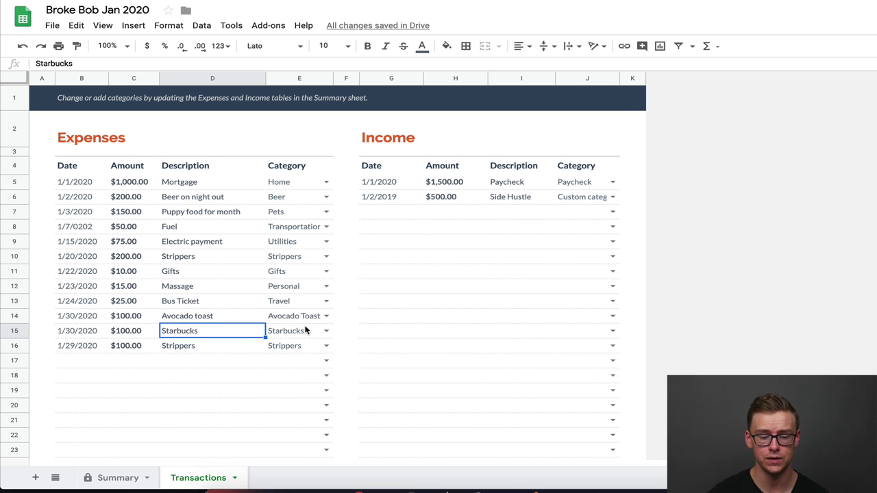
click(198, 247)
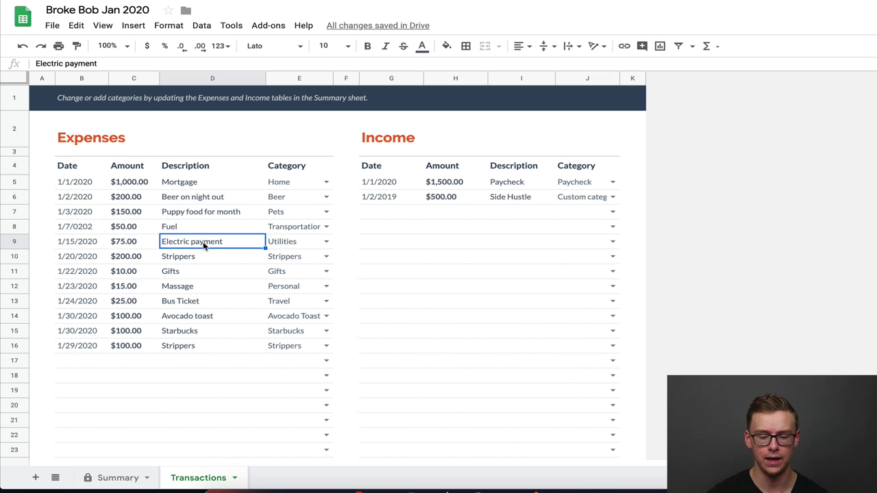
click(63, 246)
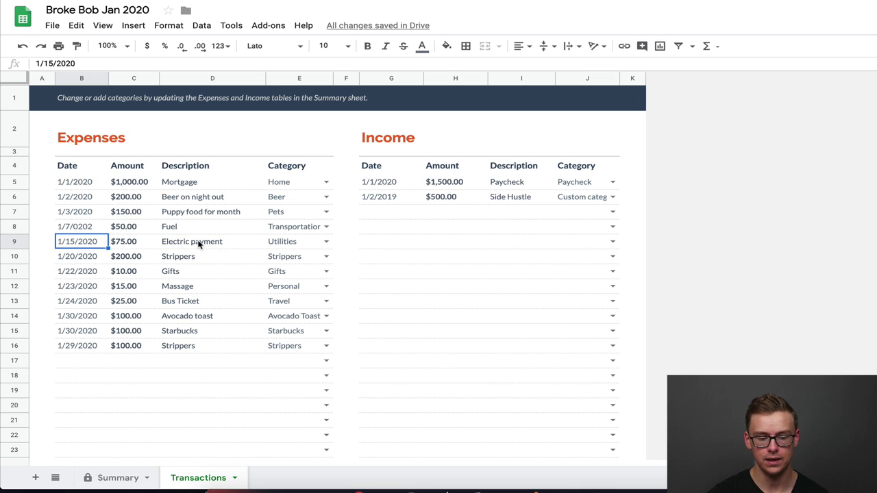
click(134, 245)
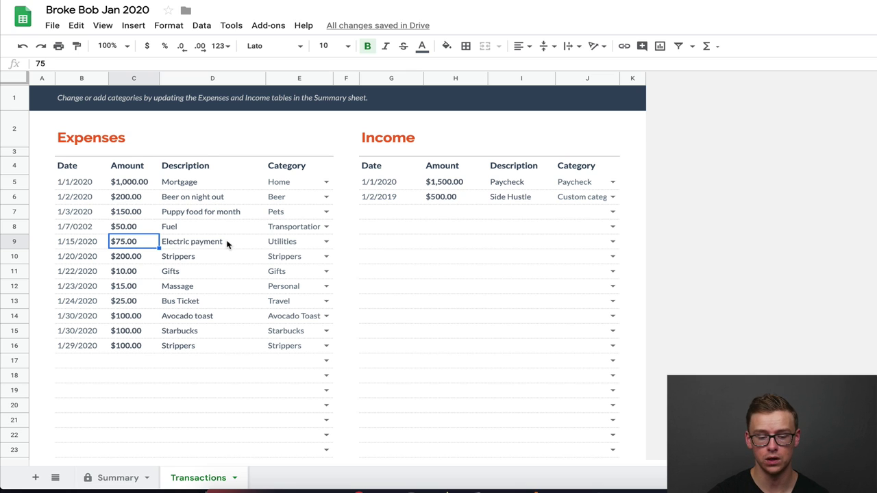
- Examine the dates, amounts and descriptions of the Avocado toast expense and both Strippers expenses in rows 10 and 16
click(133, 317)
click(196, 317)
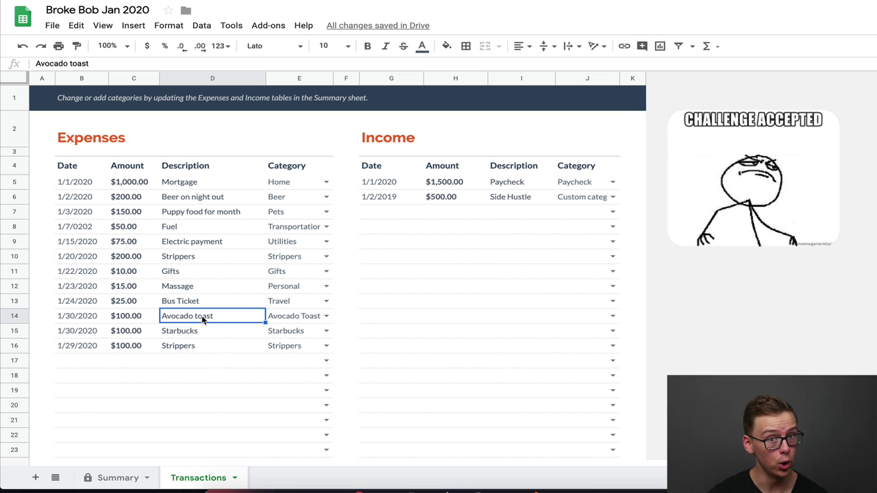
click(79, 318)
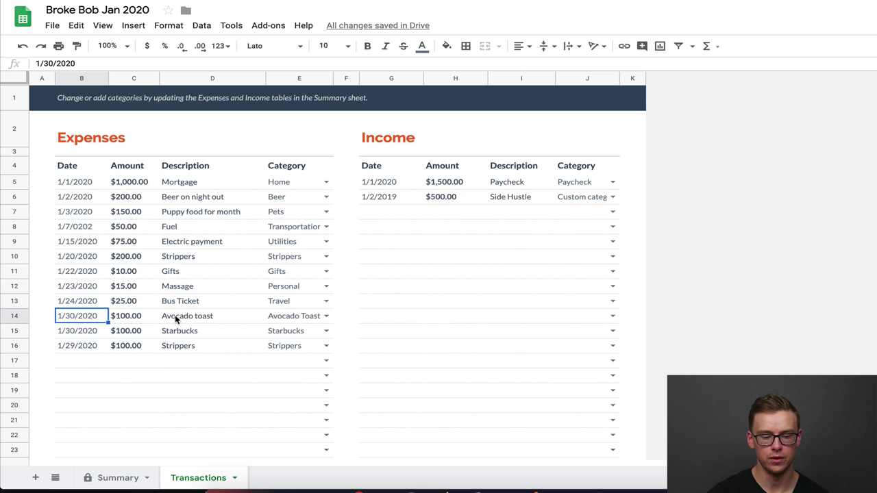
click(83, 257)
click(134, 257)
click(180, 260)
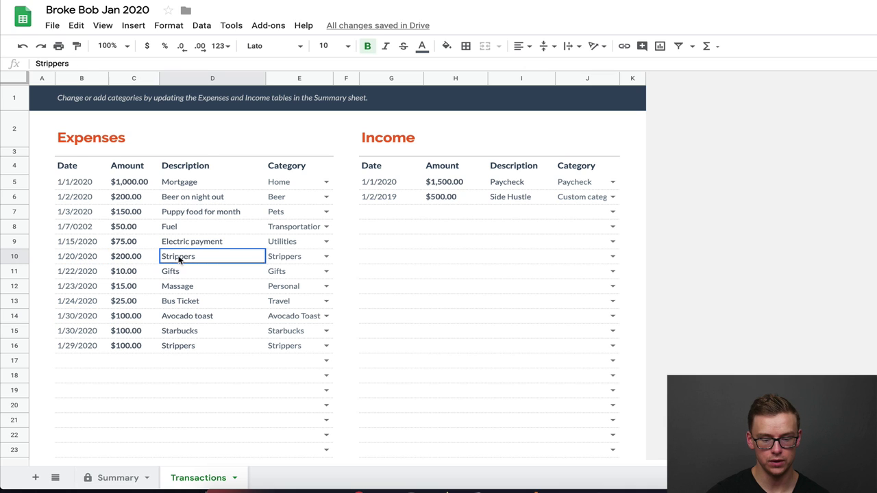
click(74, 346)
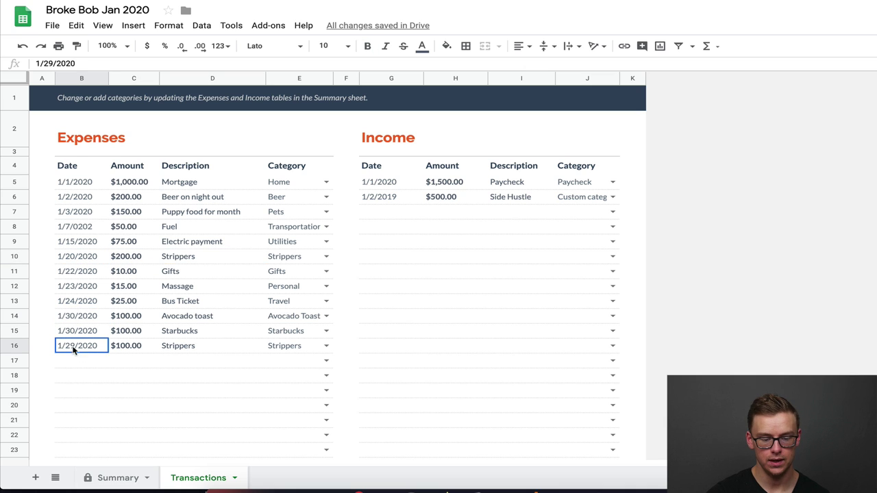
click(127, 346)
click(199, 349)
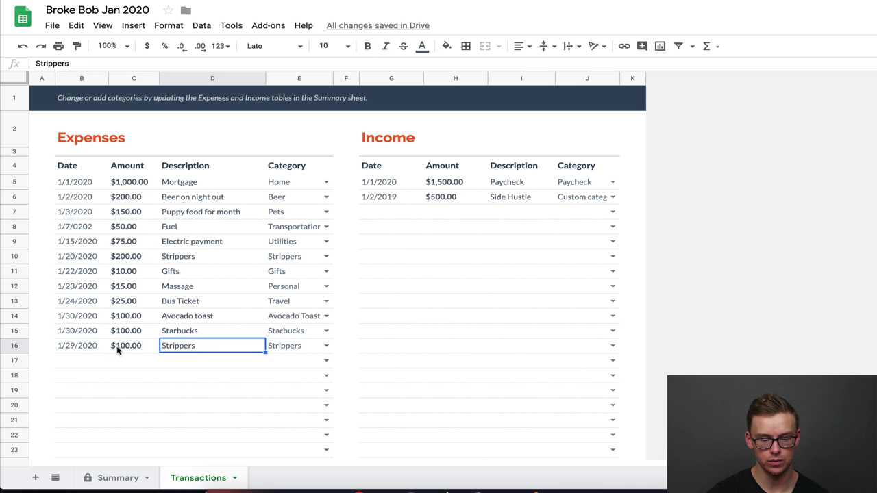
- Compare planned and actual spending on the Summary sheet for Strippers, Utilities, Avocado Toast, Starbucks and Beer
click(122, 478)
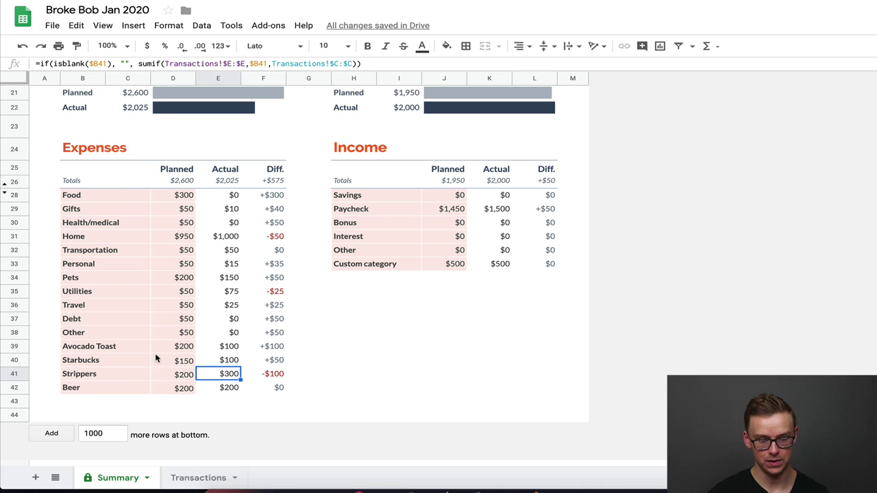
click(180, 376)
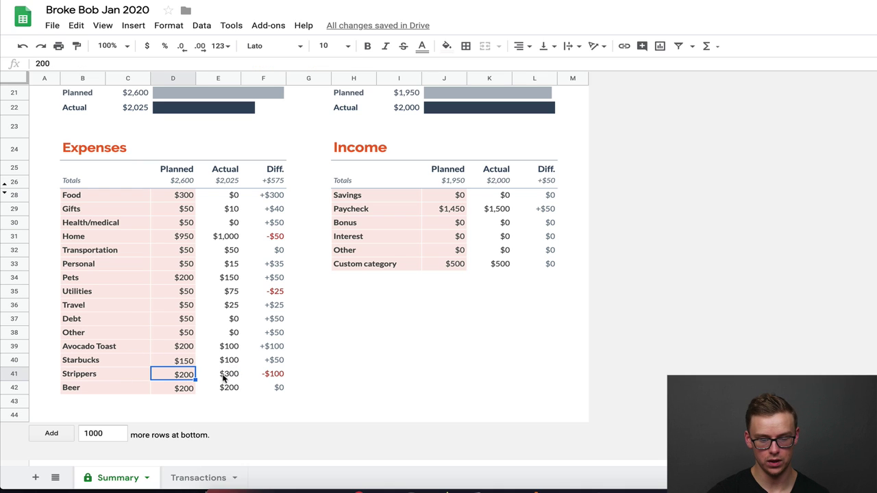
click(231, 375)
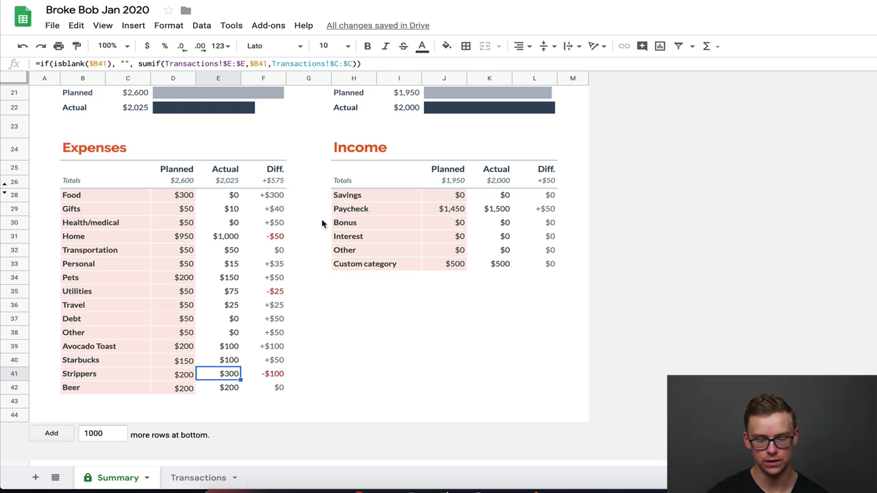
click(273, 376)
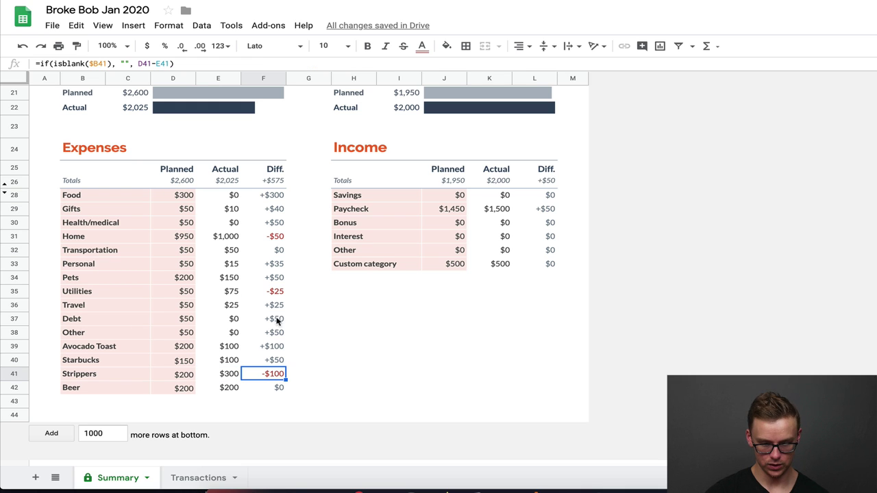
click(274, 292)
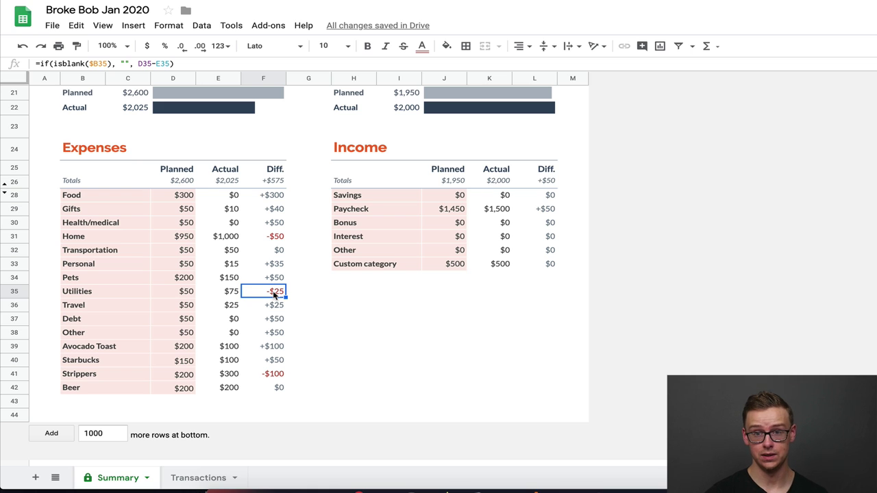
click(229, 347)
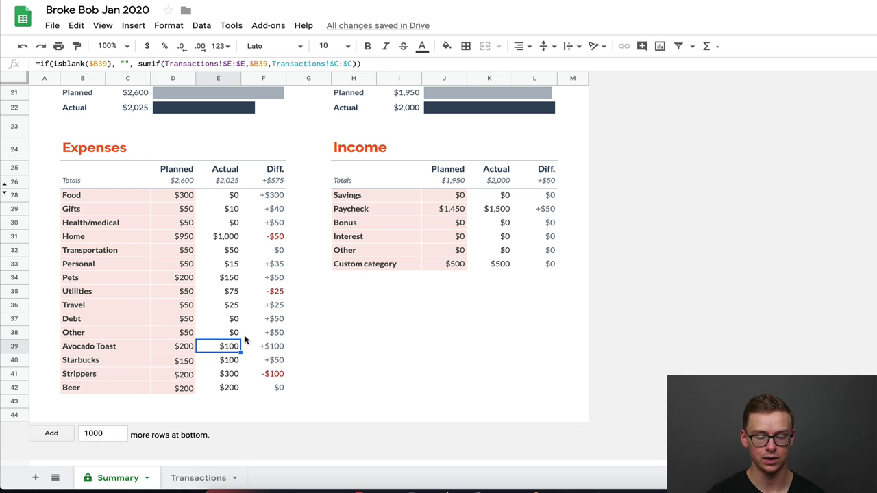
click(232, 362)
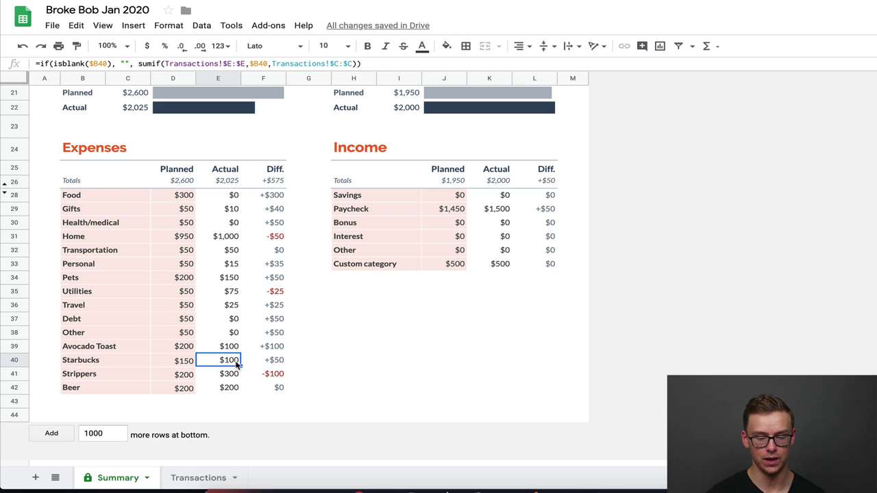
click(233, 388)
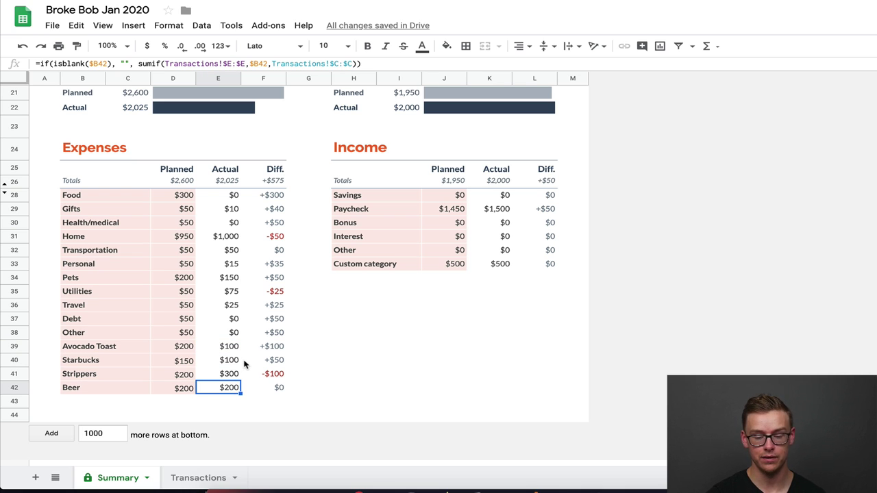
click(182, 392)
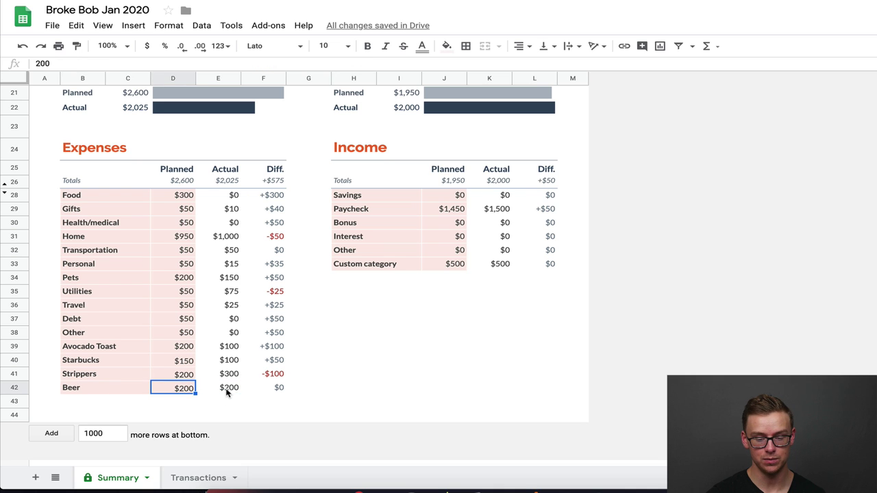
click(229, 392)
- Review the start and end balances and monthly savings on the Summary sheet, and recheck the Beer and Strippers amounts
scroll(617, 317, up, 5)
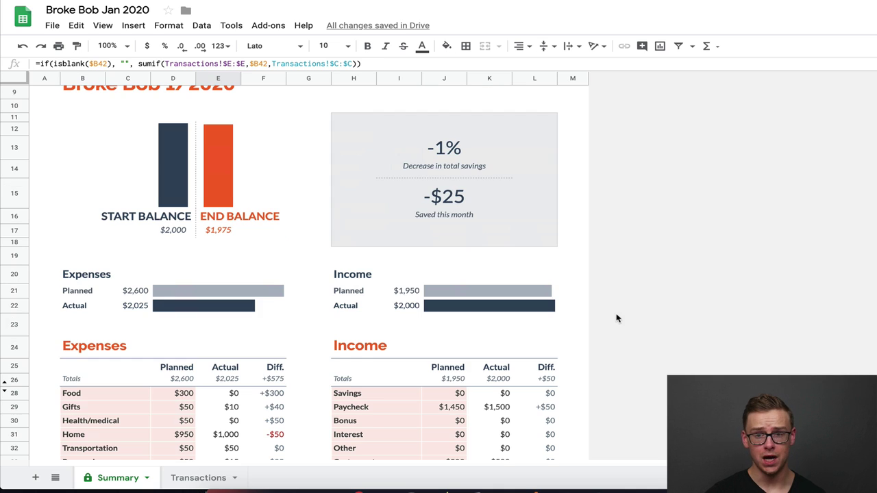
scroll(617, 311, up, 1)
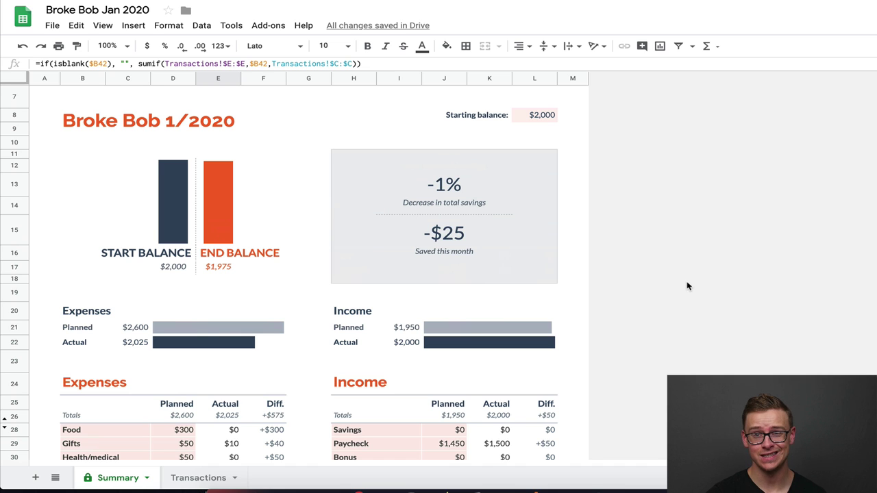
scroll(686, 287, down, 5)
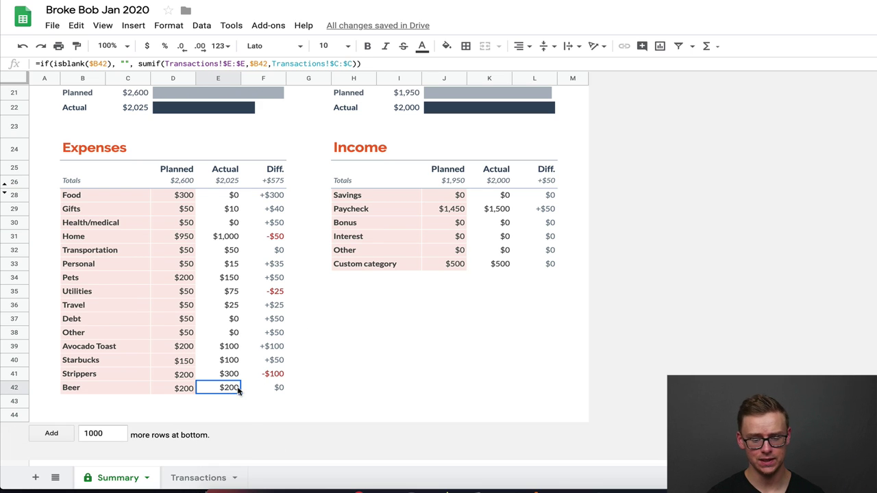
key(Left)
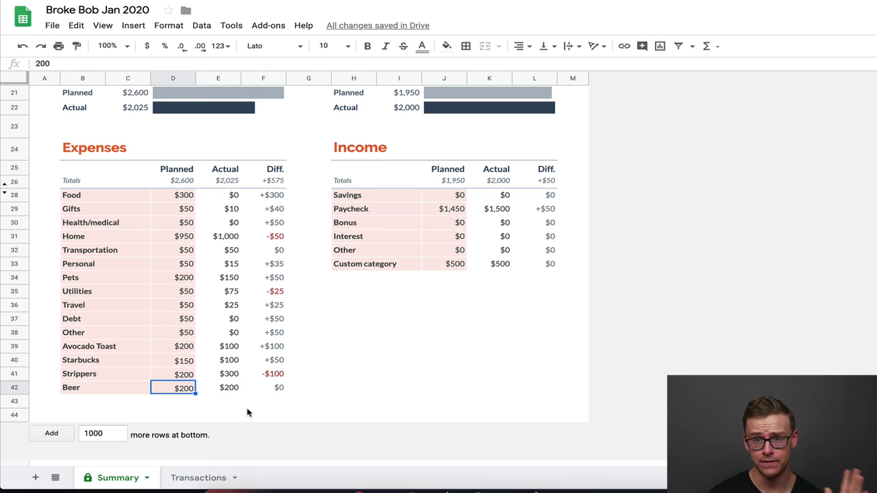
click(230, 374)
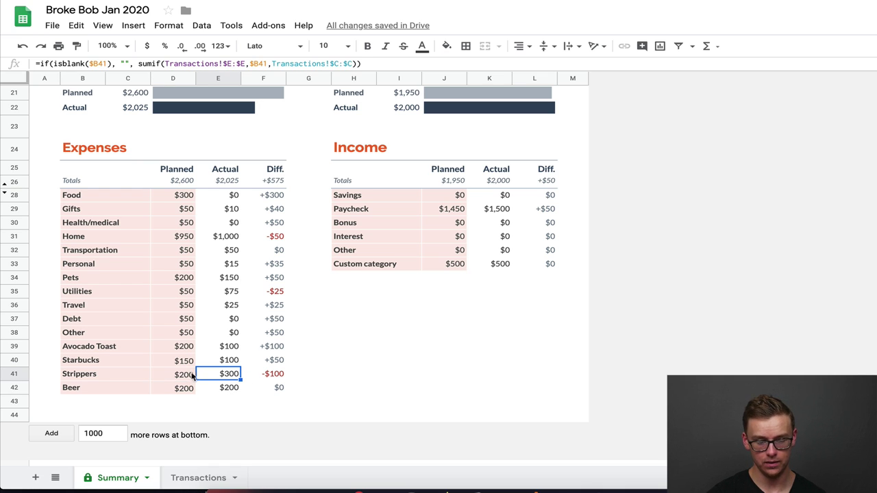
- Clear the amounts of the Avocado toast, Starbucks and both Strippers expenses on the Transactions sheet
key(alt+Down)
key(Delete)
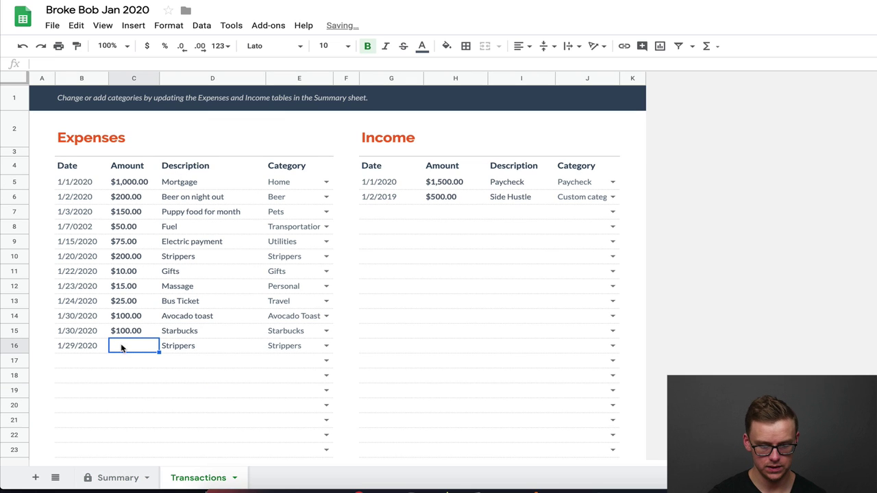
click(157, 331)
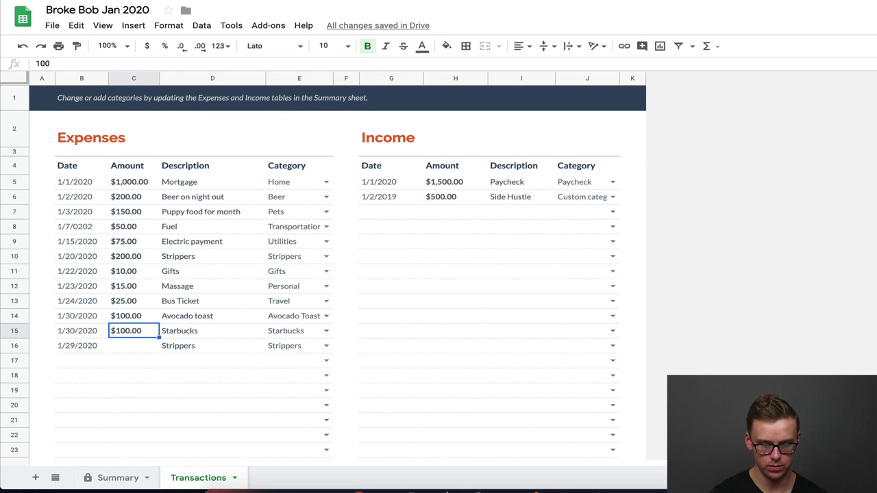
text(\)
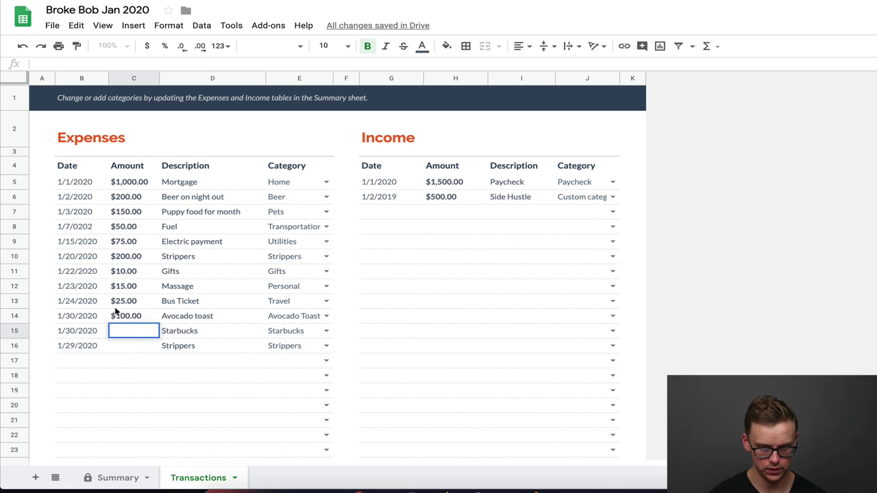
click(115, 312)
key(Delete)
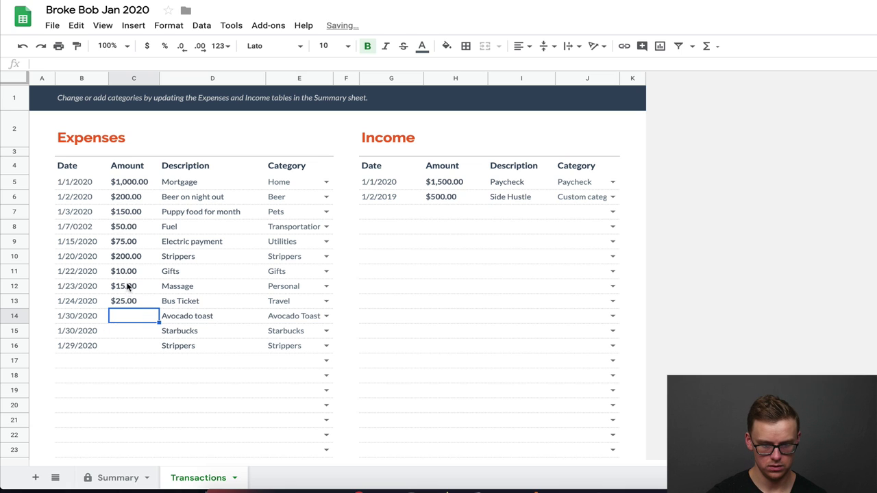
click(134, 255)
key(Delete)
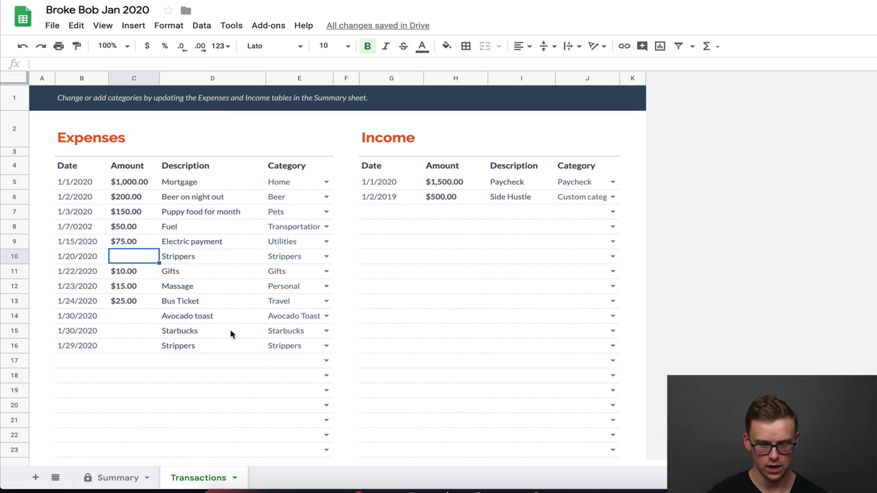
- Review the Summary sheet's actual expenses, end balance and monthly savings with the discretionary expense amounts cleared
click(115, 478)
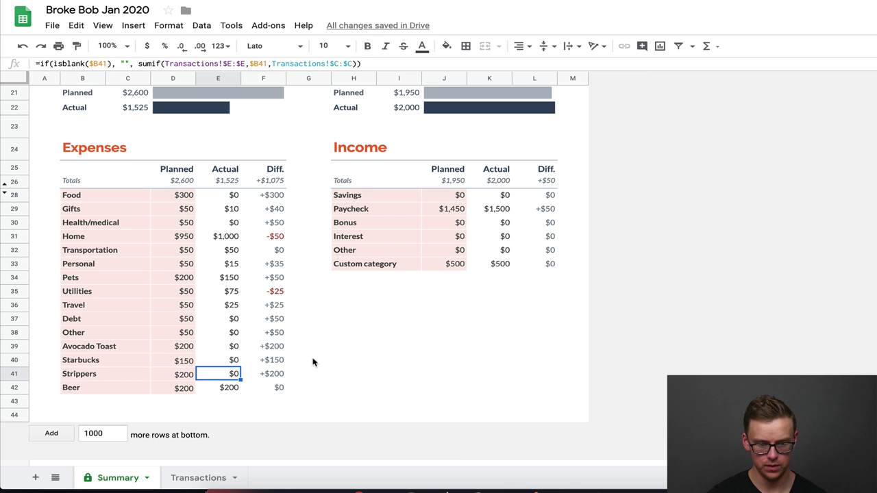
scroll(315, 362, up, 3)
scroll(342, 339, up, 3)
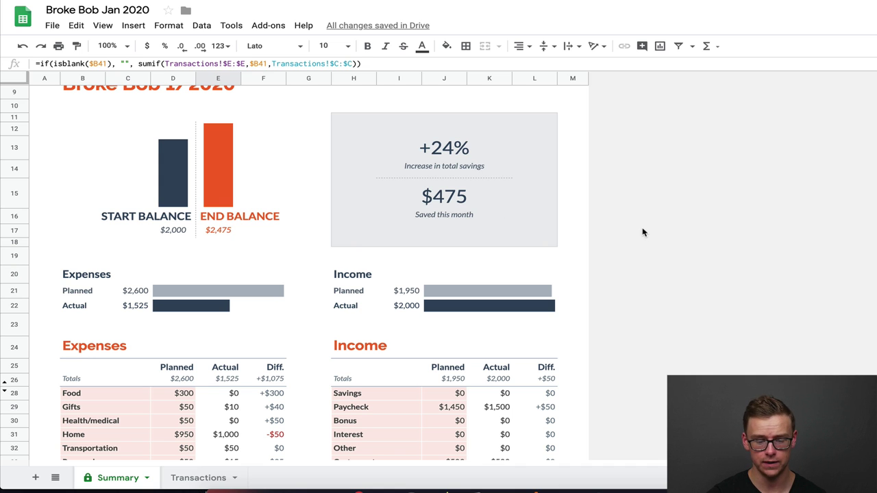
- Set the amount of the Electric payment expense on the Transactions sheet to $50
scroll(642, 232, down, 5)
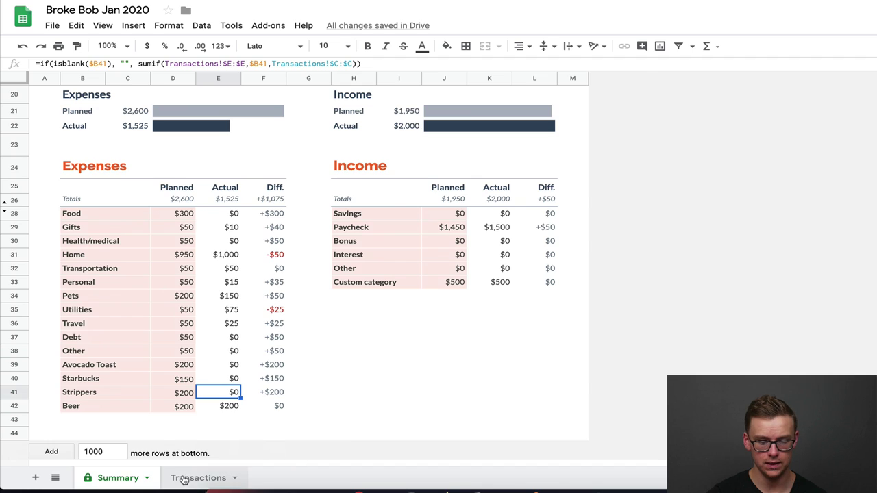
click(183, 480)
click(134, 246)
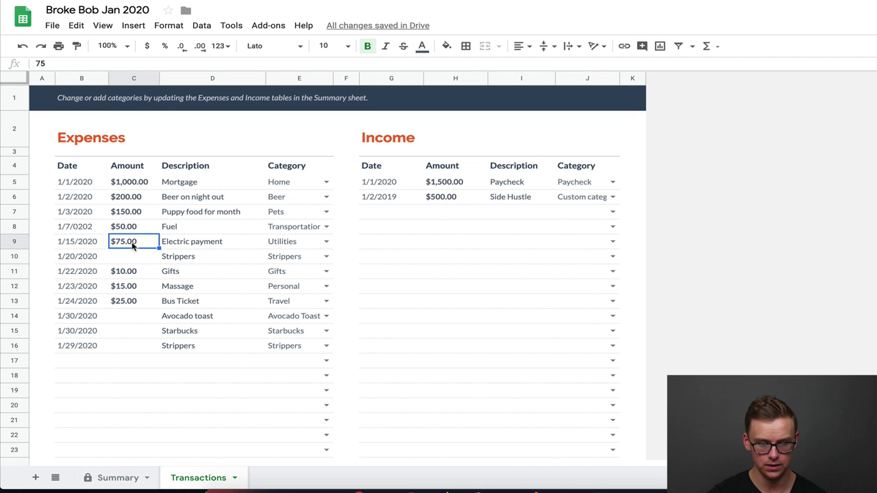
text(50)
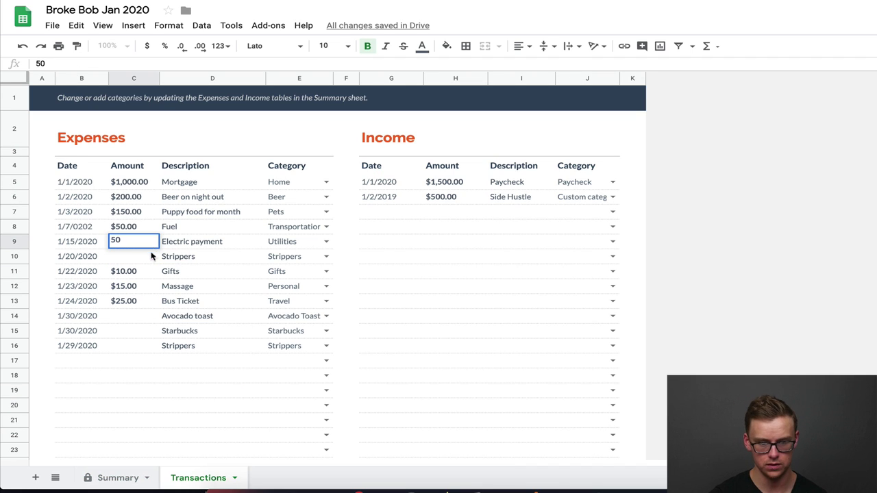
key(Return)
- Review the Summary sheet's end balance, monthly savings and expense and income tables with the reduced electric payment
click(117, 478)
scroll(584, 318, up, 3)
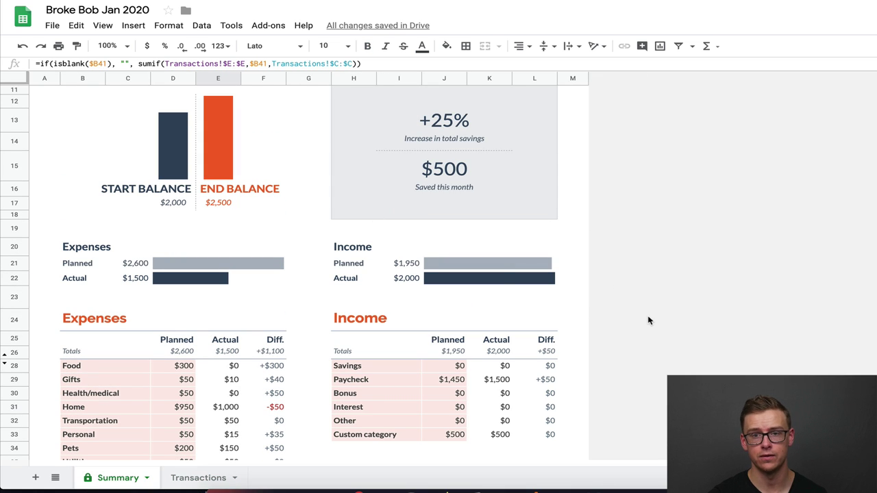
scroll(631, 329, down, 5)
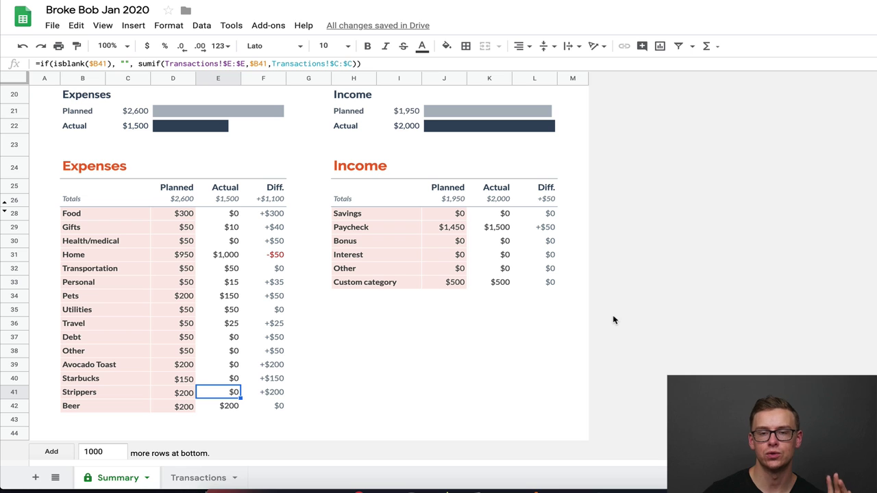
scroll(607, 383, up, 1)
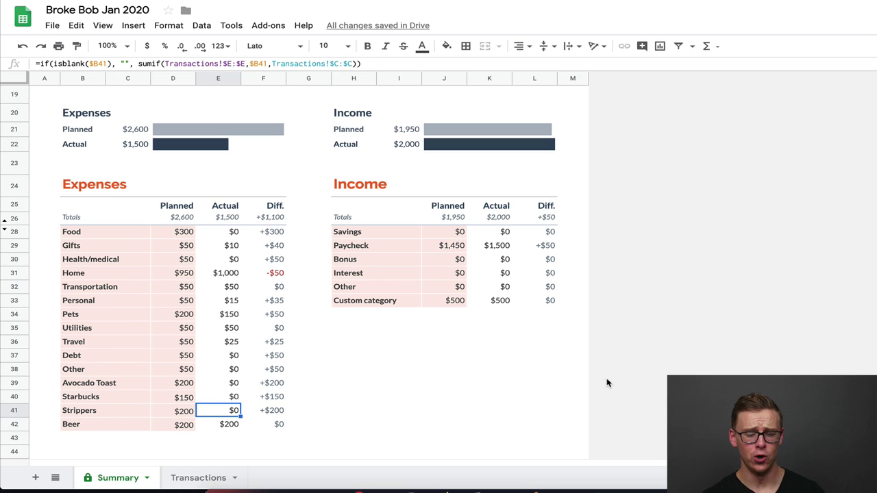